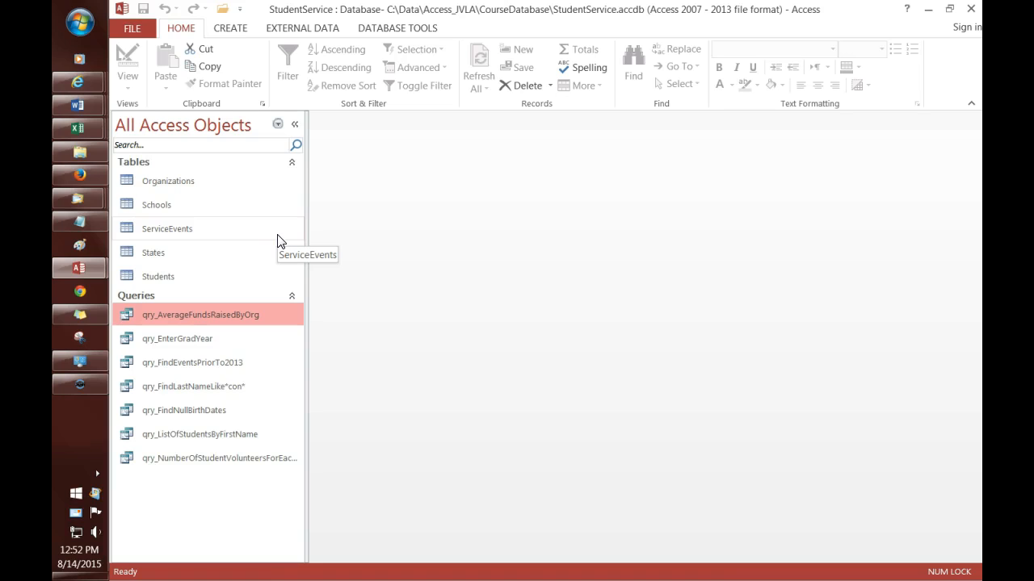
Create a new query in Design view based on the Students table
left_click(393, 242)
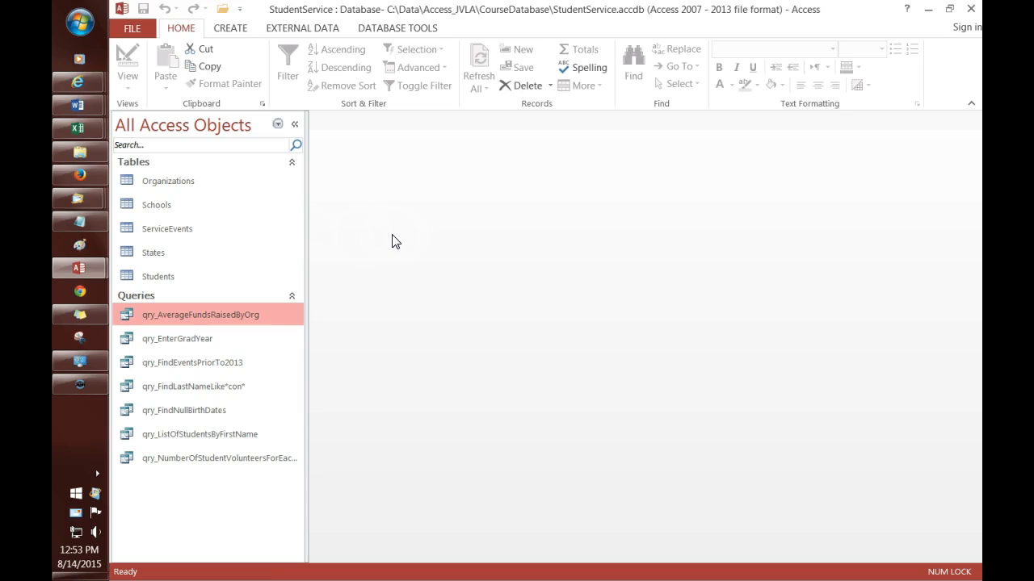
left_click(231, 29)
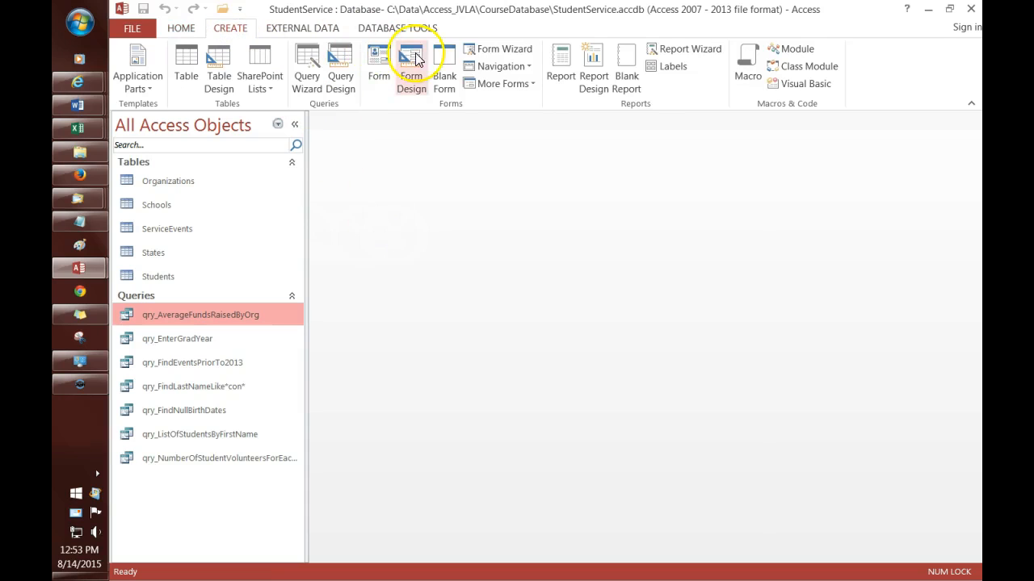
left_click(340, 77)
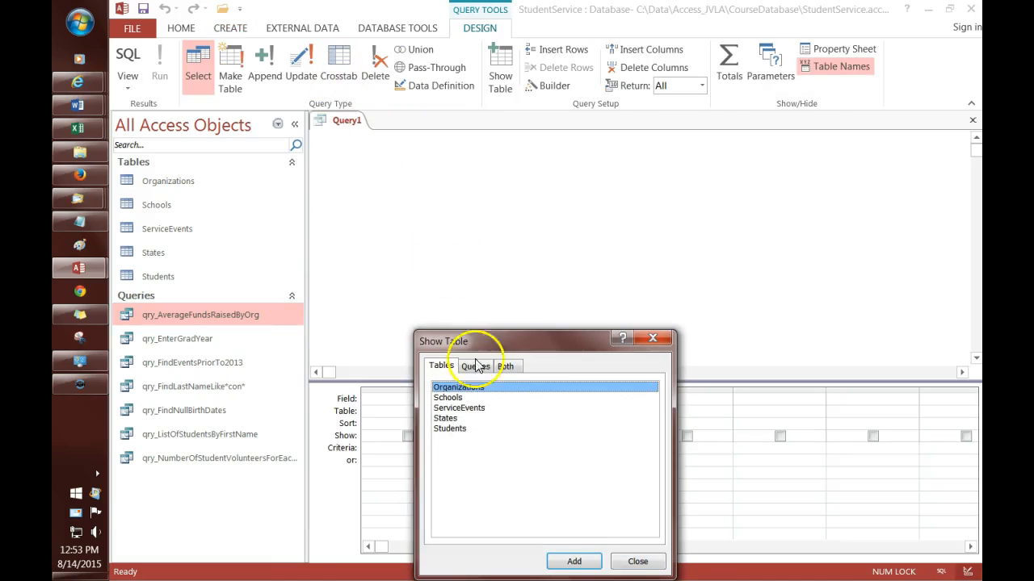
double_click(466, 434)
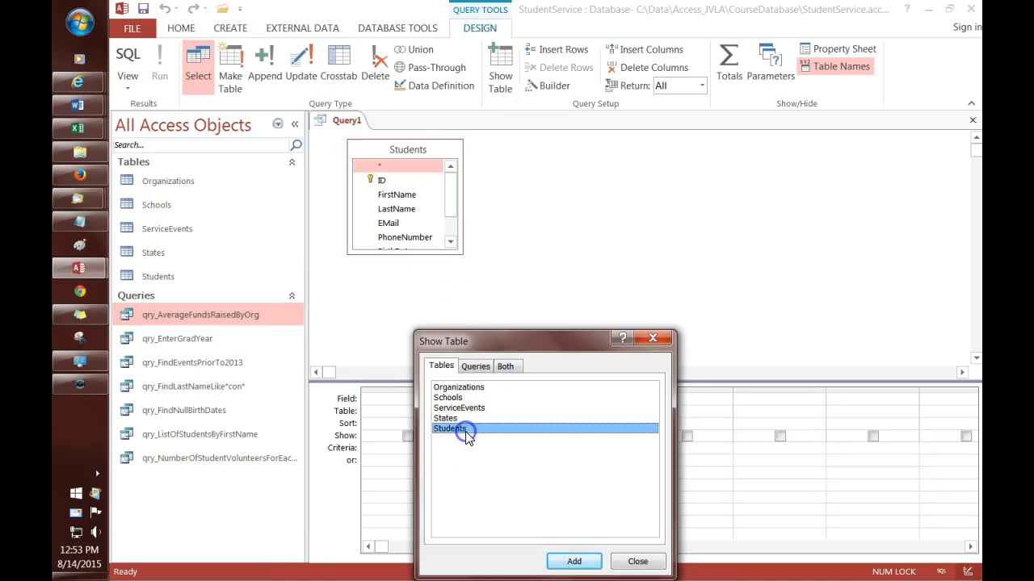
left_click(637, 562)
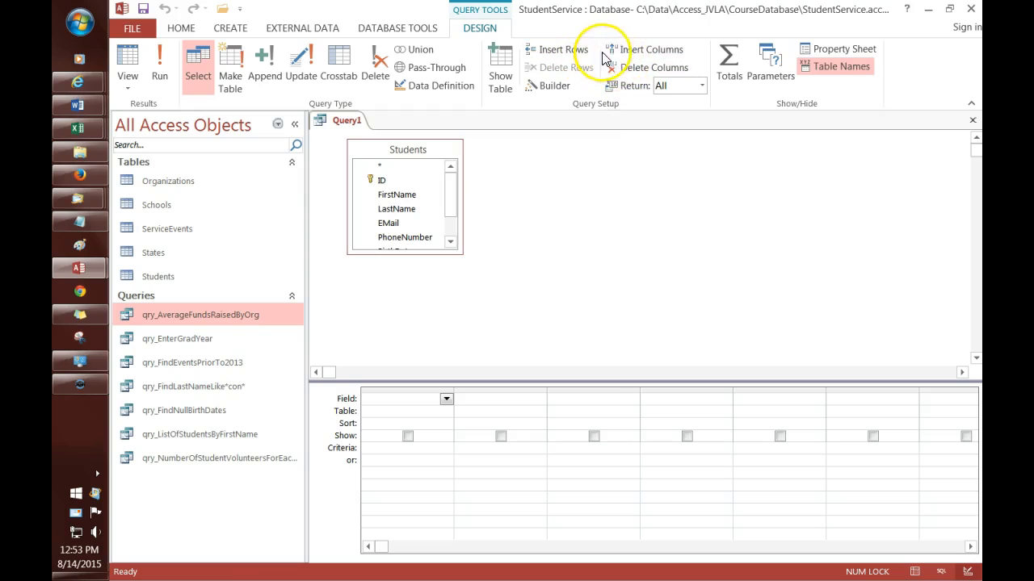
Open the Expression Builder for the first field of the query grid
left_click(545, 89)
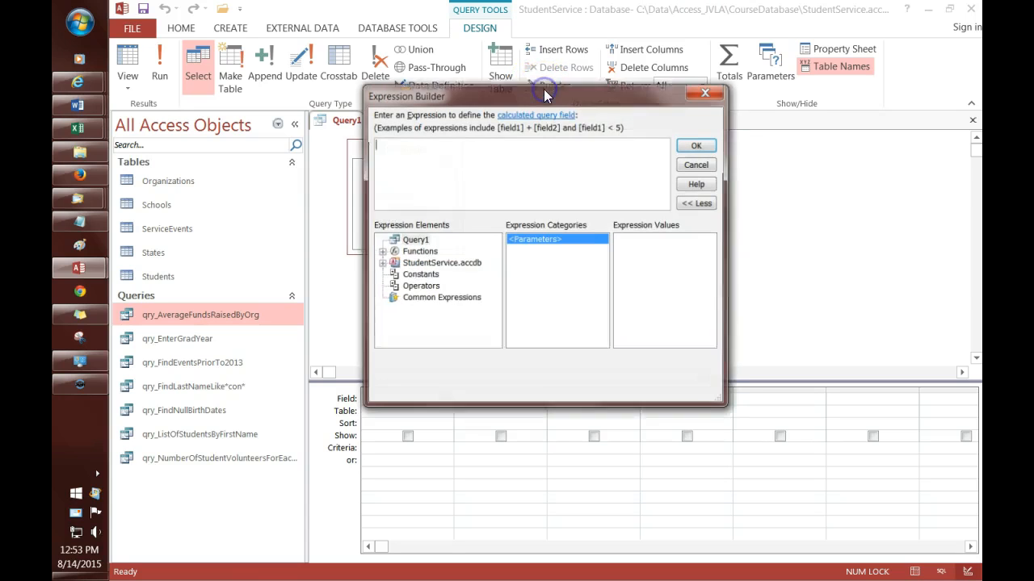
left_click(593, 96)
left_click_drag(592, 95, 606, 113)
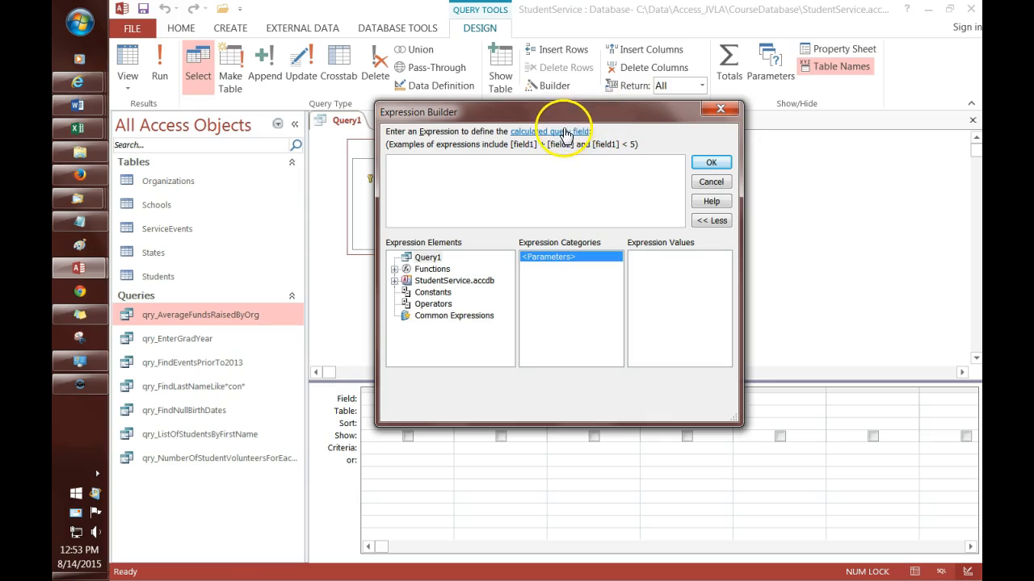
Read the calculated query field help article on building expressions, including the example uses and expression components, and close it
left_click(562, 131)
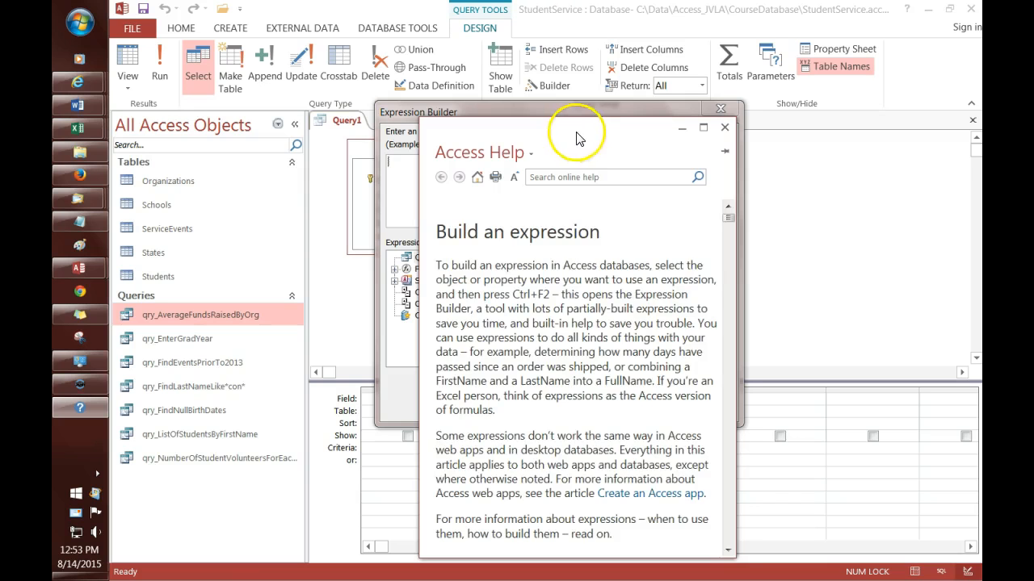
left_click_drag(578, 131, 591, 91)
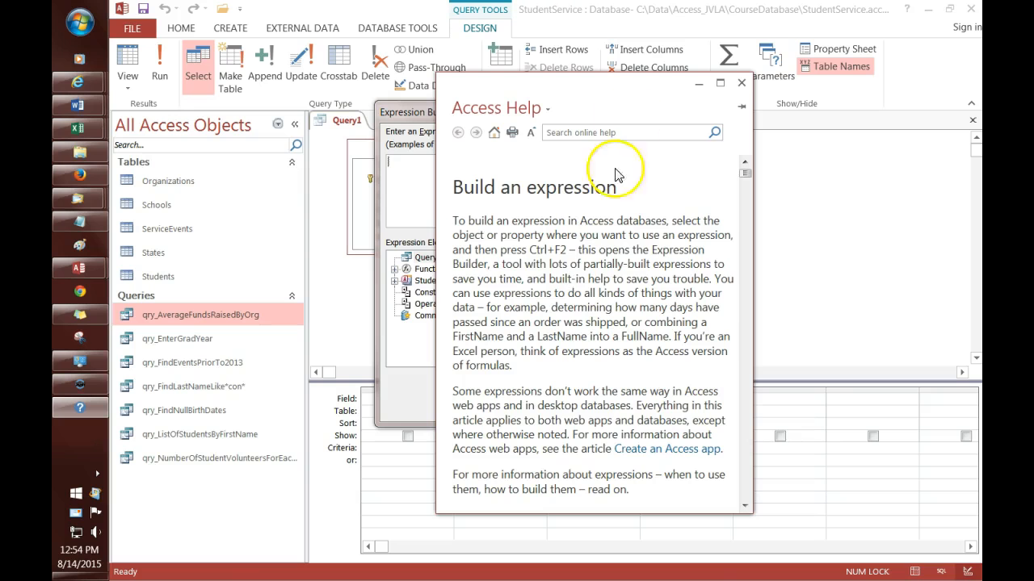
left_click_drag(635, 81, 688, 91)
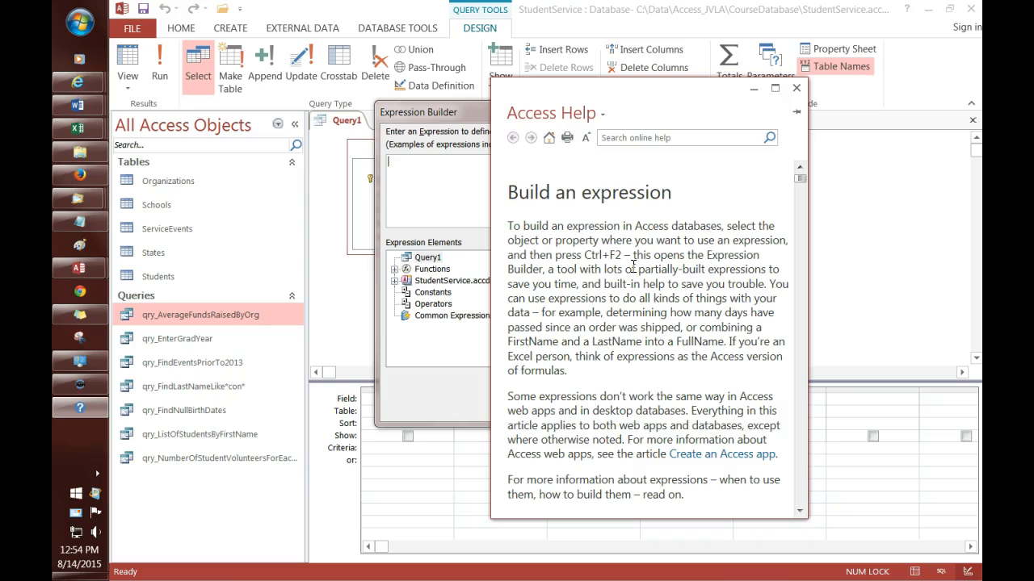
left_click(797, 216)
left_click(801, 185)
left_click_drag(800, 180, 802, 204)
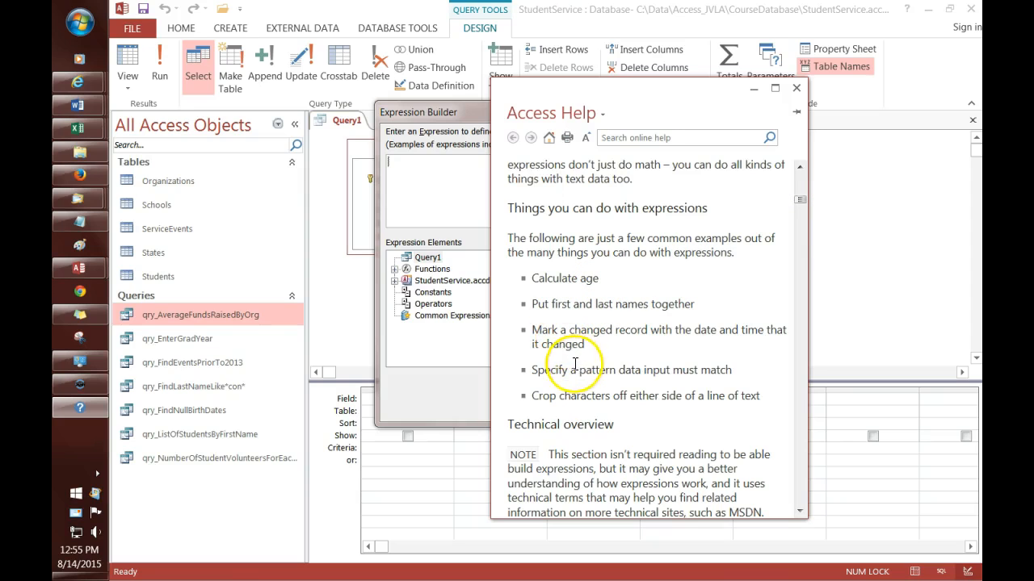
left_click_drag(801, 201, 800, 216)
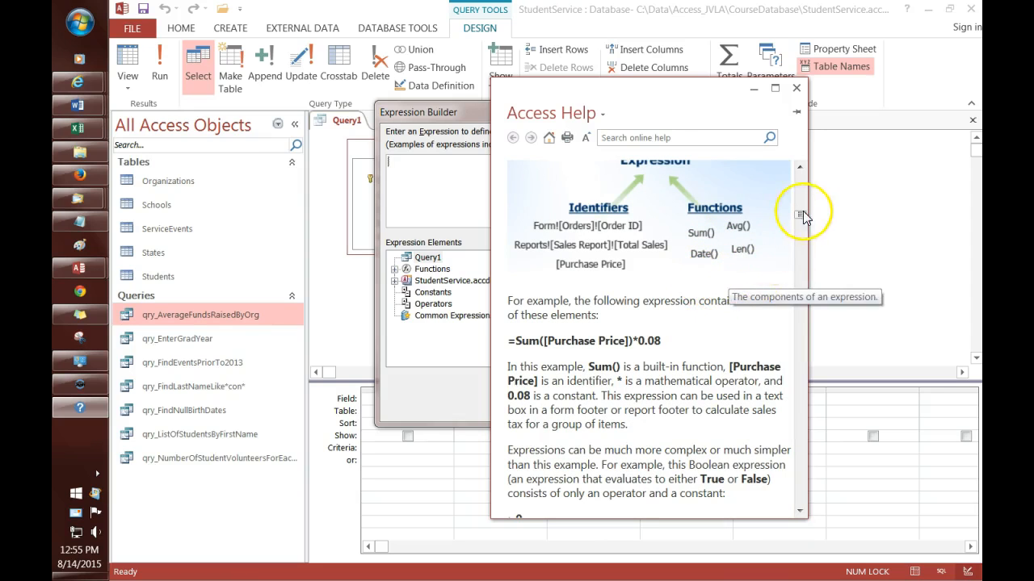
left_click_drag(801, 218, 801, 192)
left_click(796, 88)
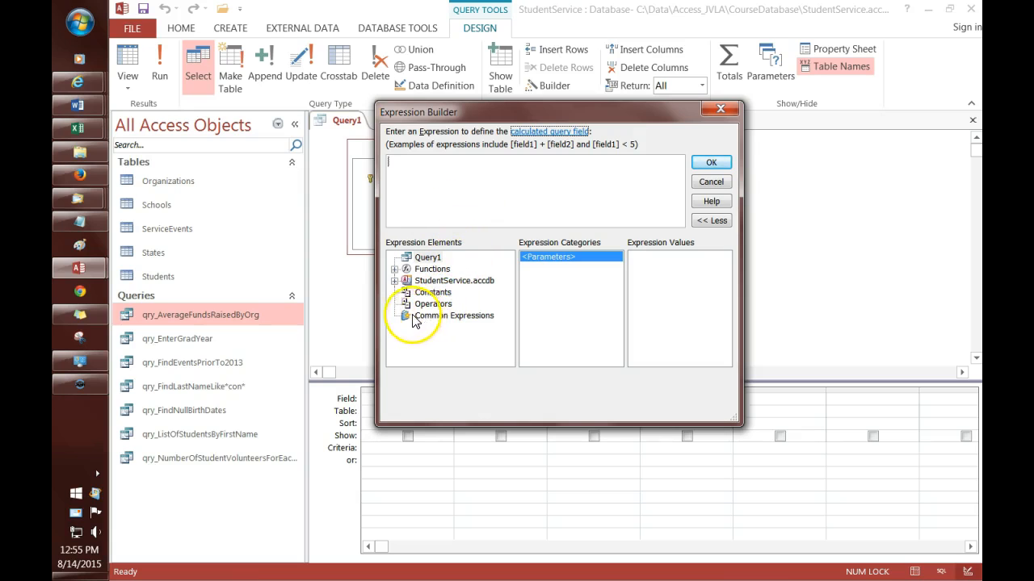
List the built-in functions of the Text category in the Expression Builder
left_click(394, 269)
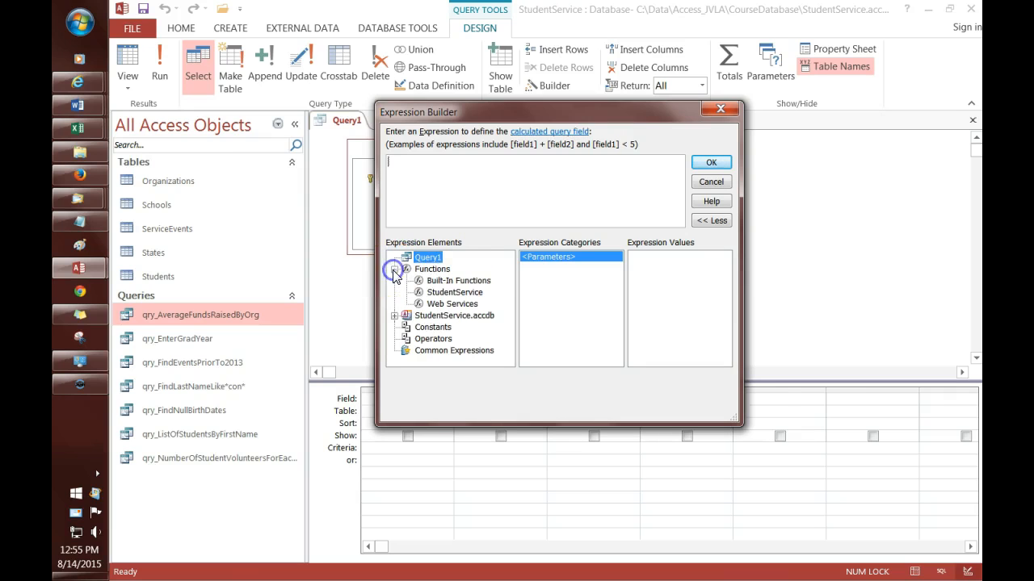
left_click(434, 268)
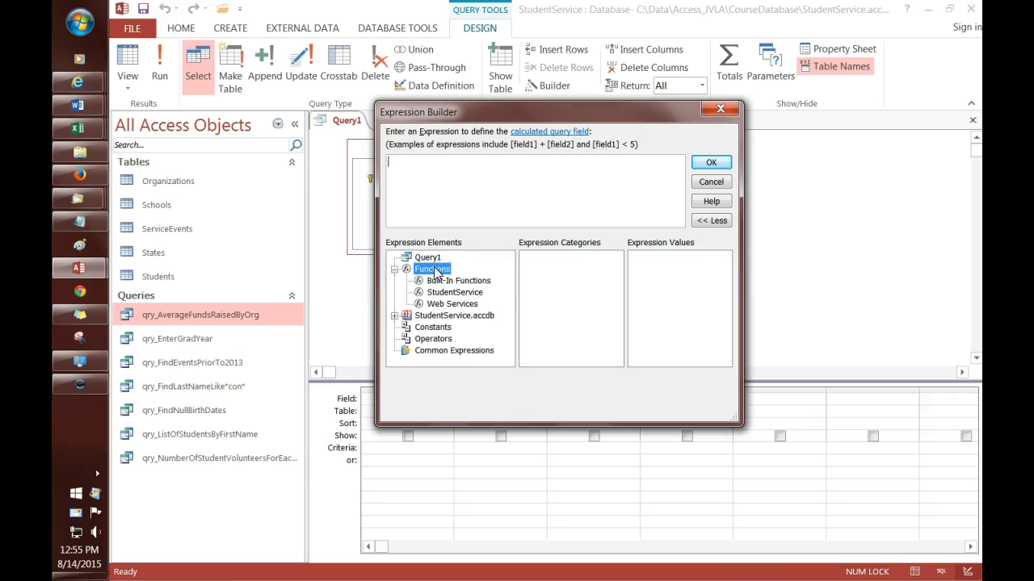
left_click(443, 282)
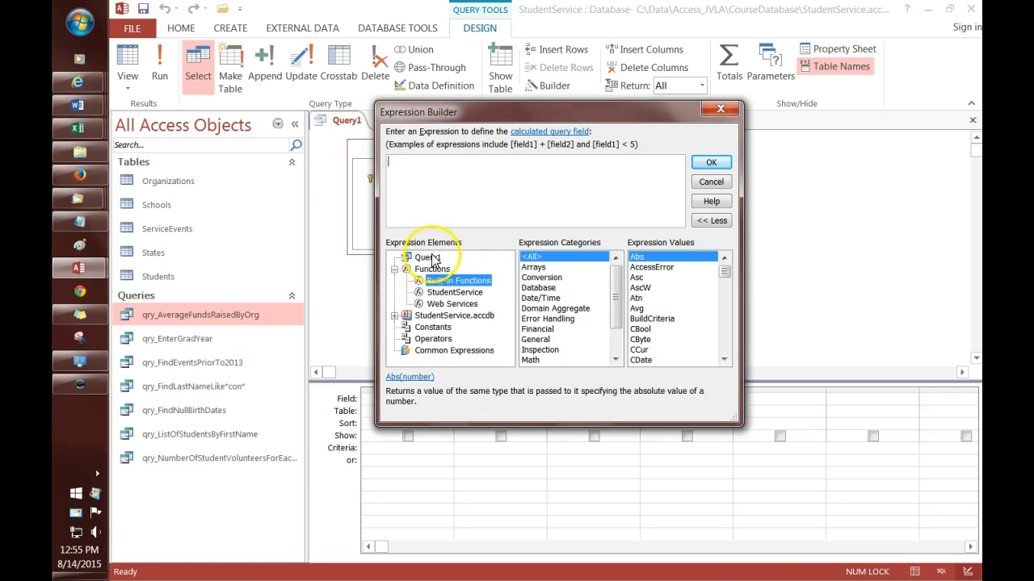
left_click(449, 282)
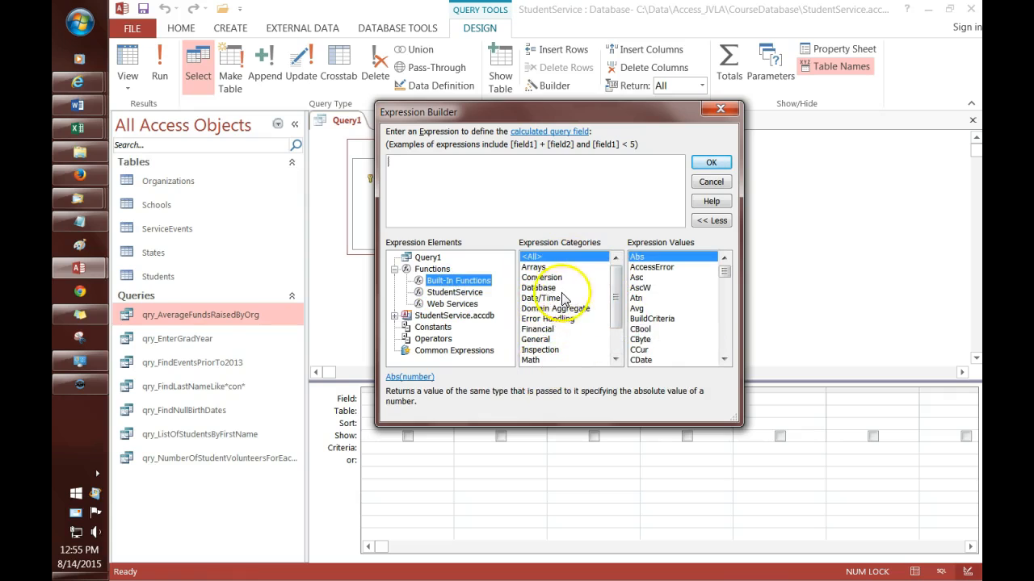
left_click_drag(616, 301, 616, 331)
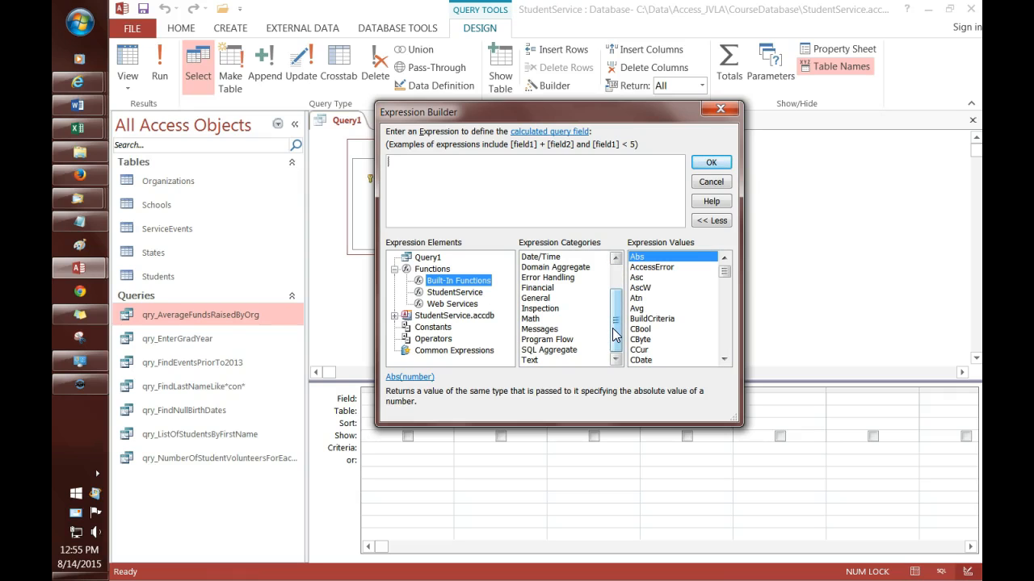
left_click(615, 277)
left_click(616, 327)
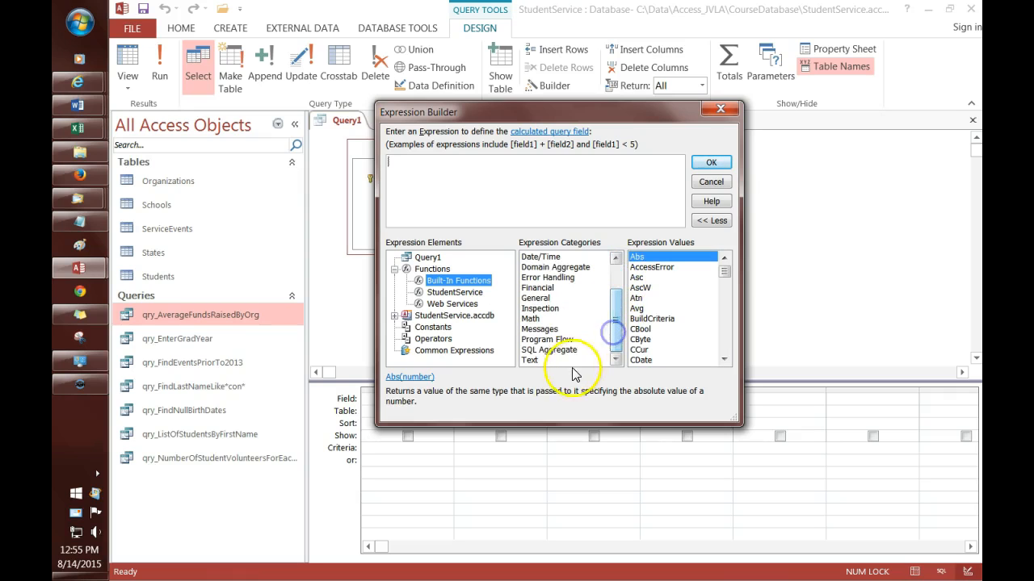
left_click(530, 361)
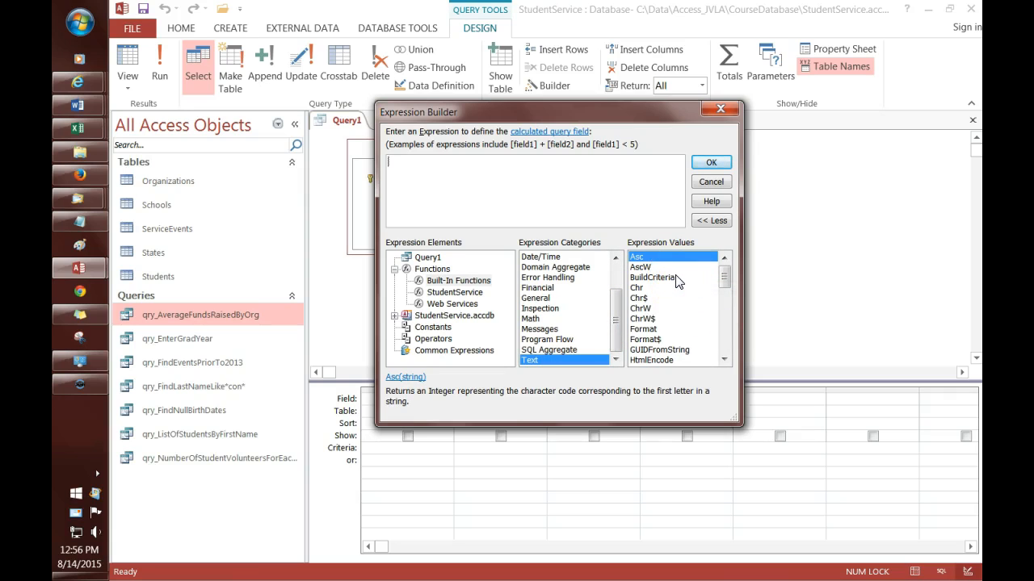
Compare the UCase and UCase$ functions and insert UCase into the expression
left_click(725, 279)
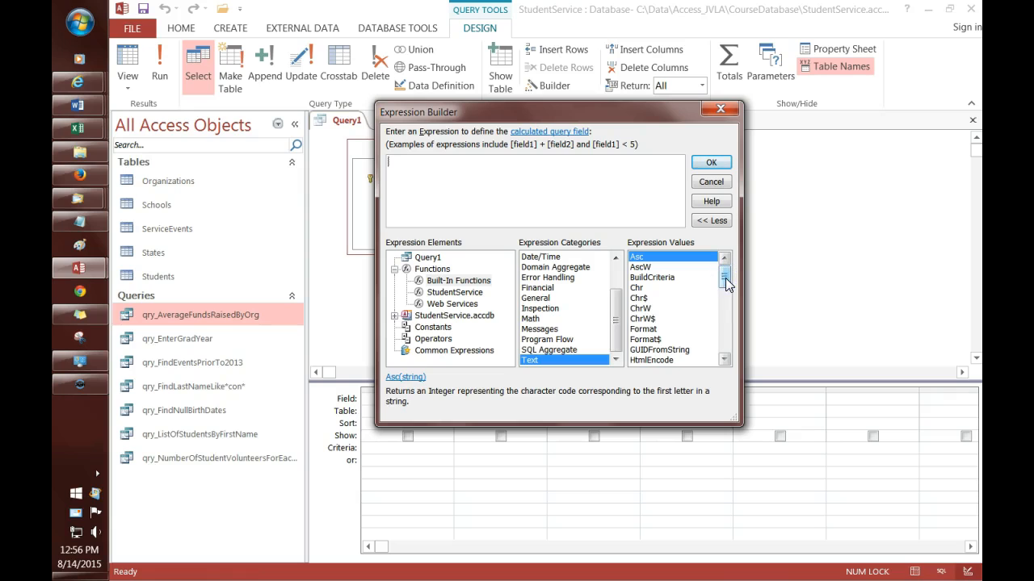
left_click_drag(725, 278, 721, 355)
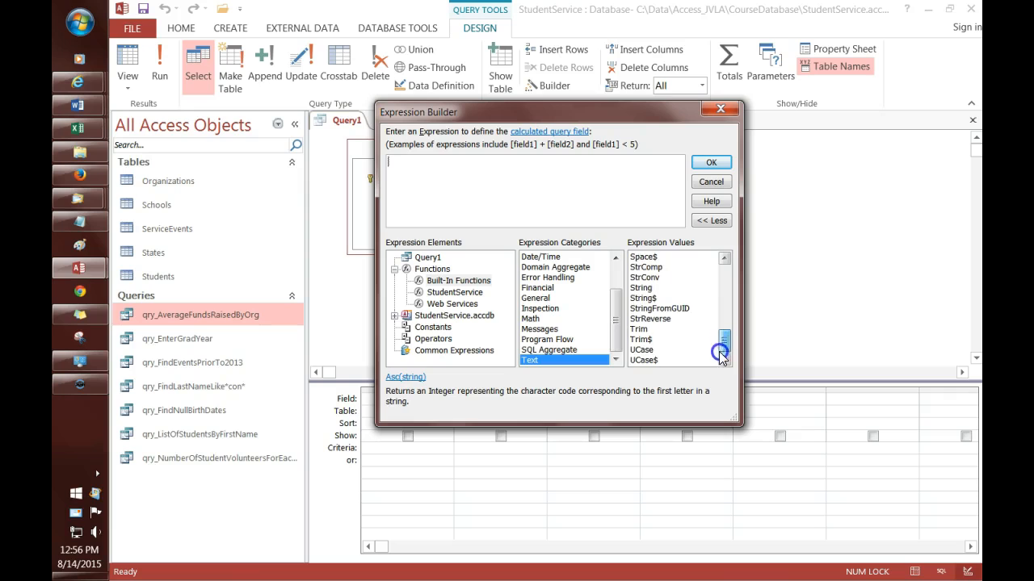
left_click(647, 352)
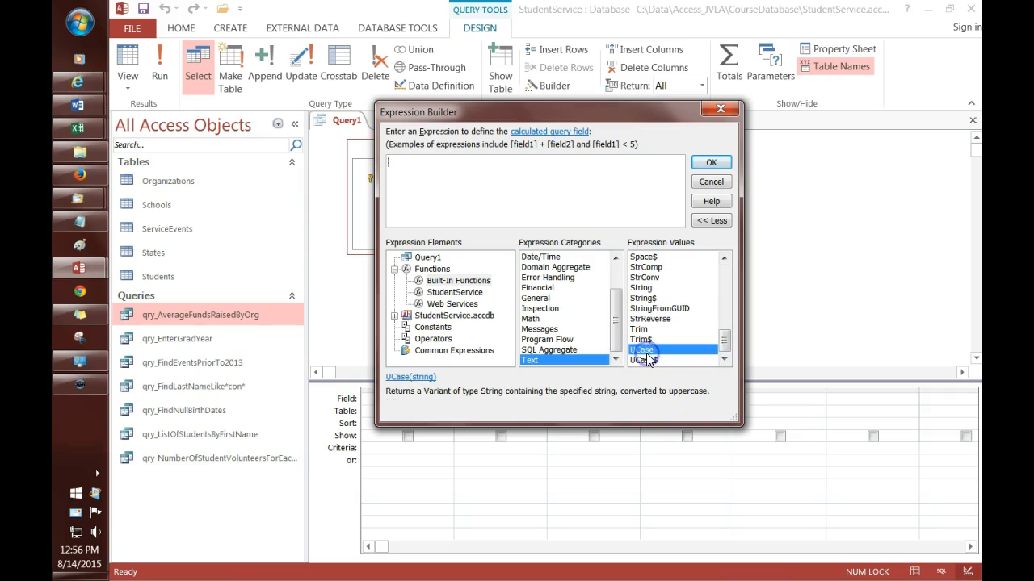
left_click(645, 360)
left_click(644, 351)
left_click(651, 360)
left_click(647, 351)
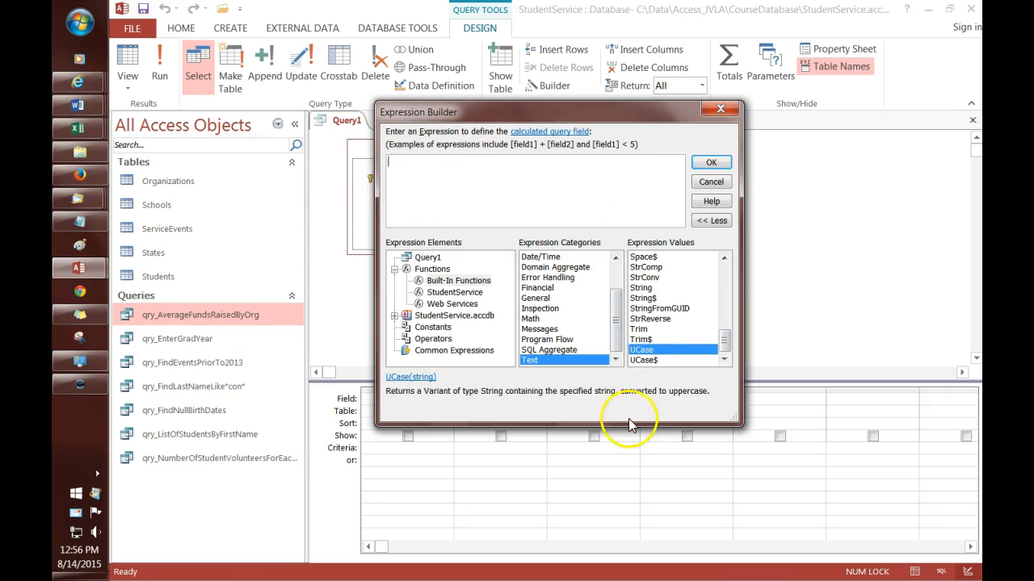
double_click(649, 350)
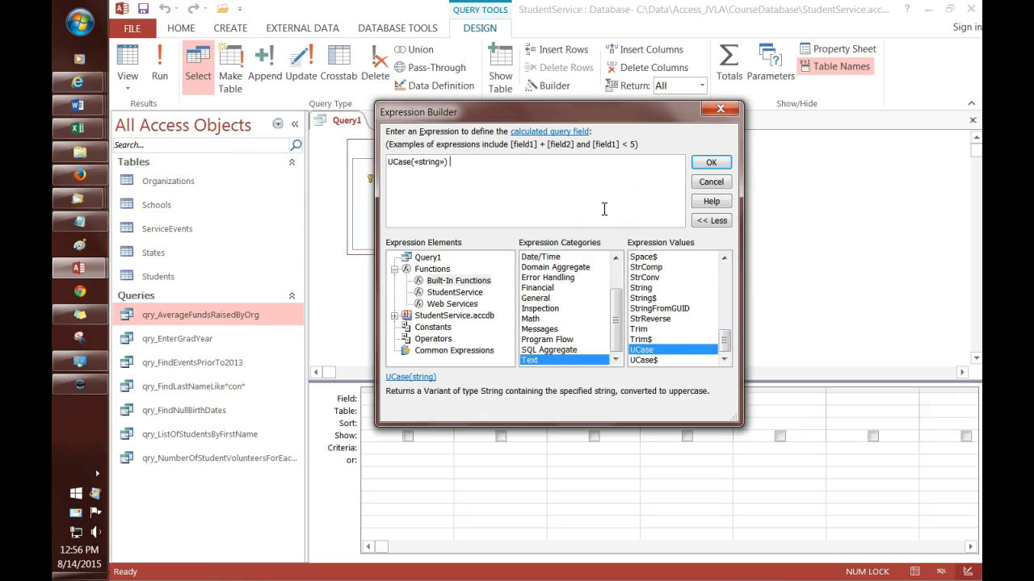
Replace the string placeholder in UCase with the LastName field of the Students table
left_click(529, 211)
double_click(428, 163)
left_click_drag(543, 112, 655, 154)
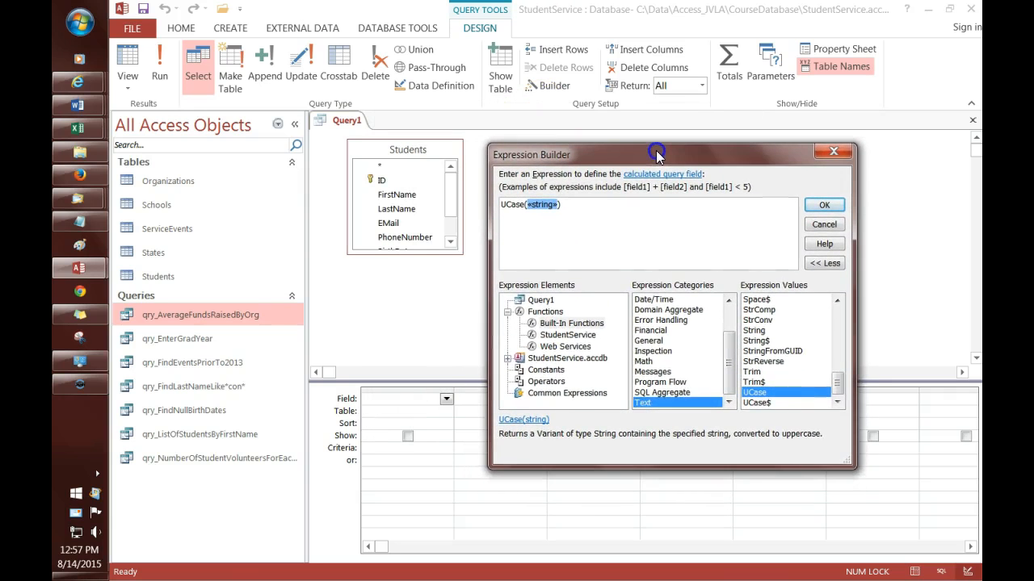
left_click(508, 357)
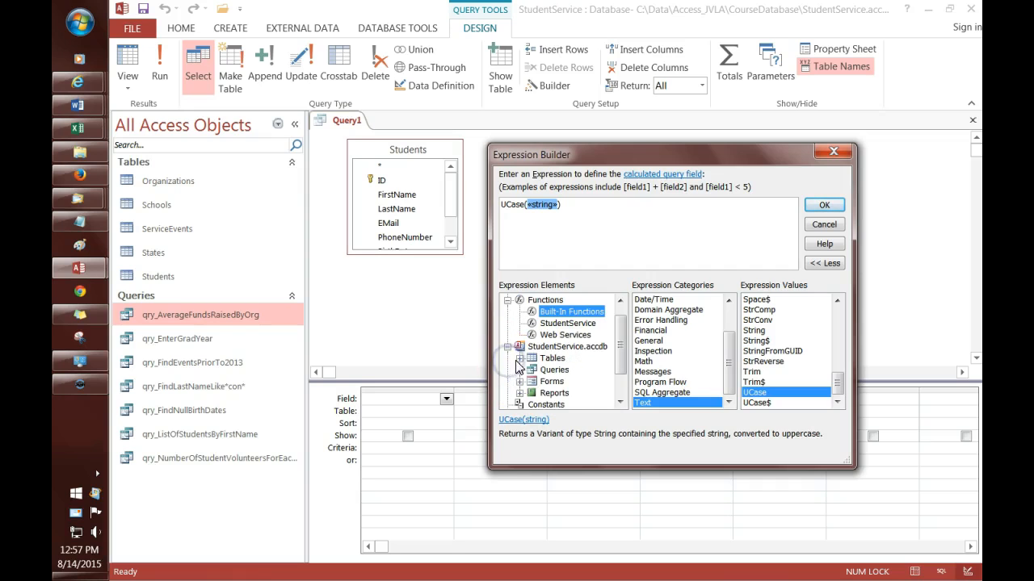
left_click(520, 358)
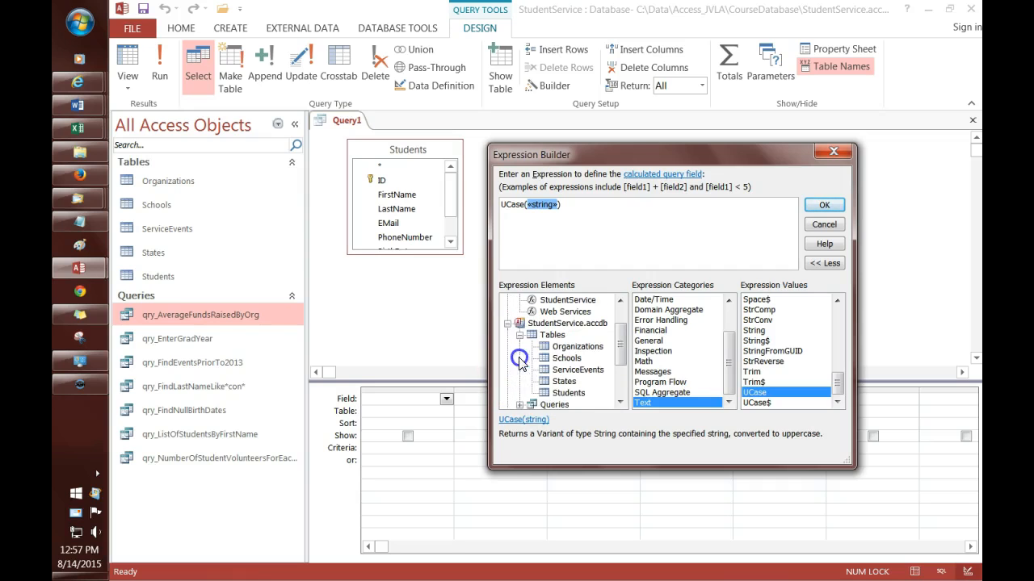
left_click(569, 395)
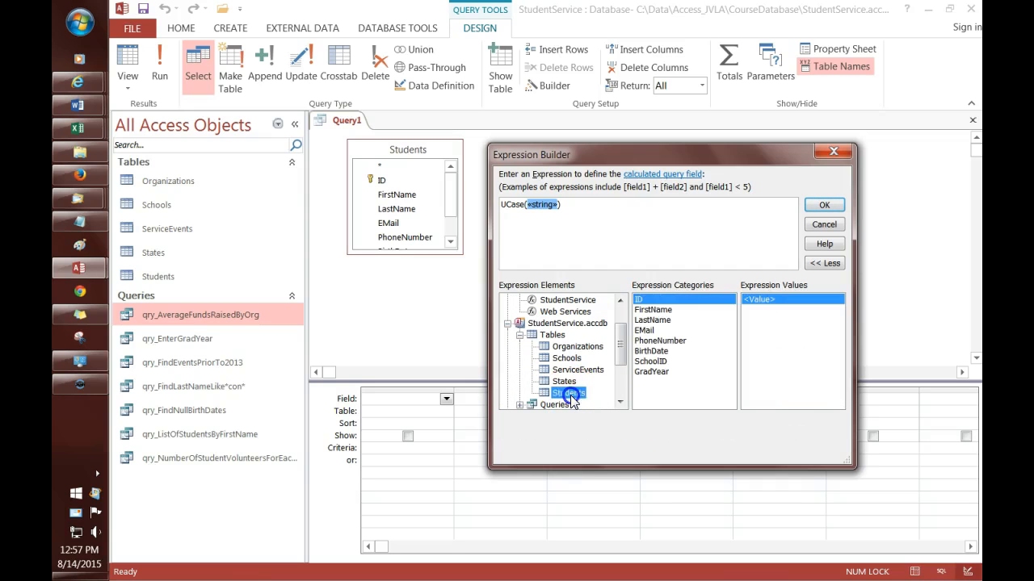
left_click(654, 320)
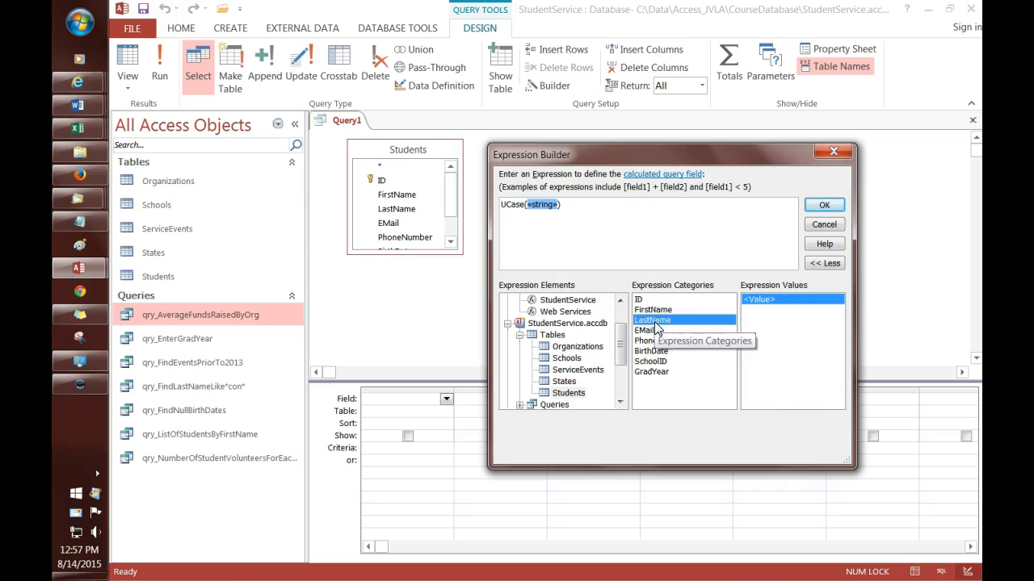
double_click(655, 321)
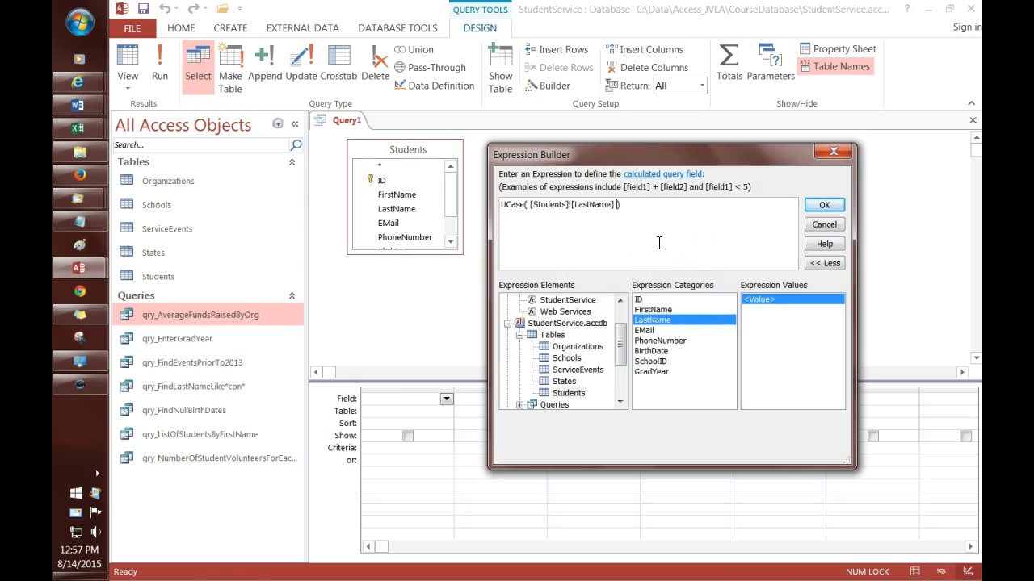
Accept the UCase expression into the query's first column and widen that column to fit the whole expression
left_click(581, 221)
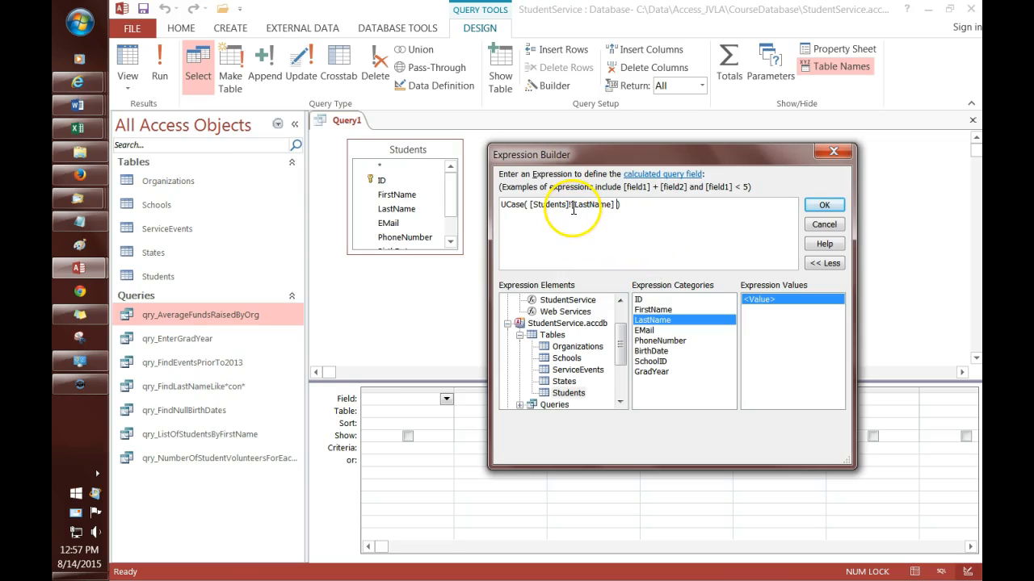
left_click(633, 222)
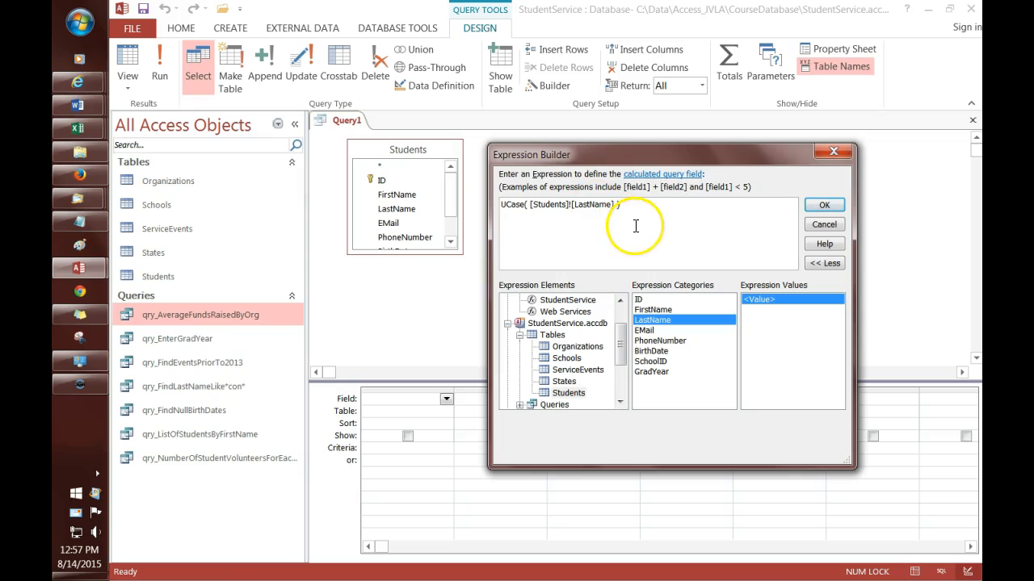
left_click(820, 205)
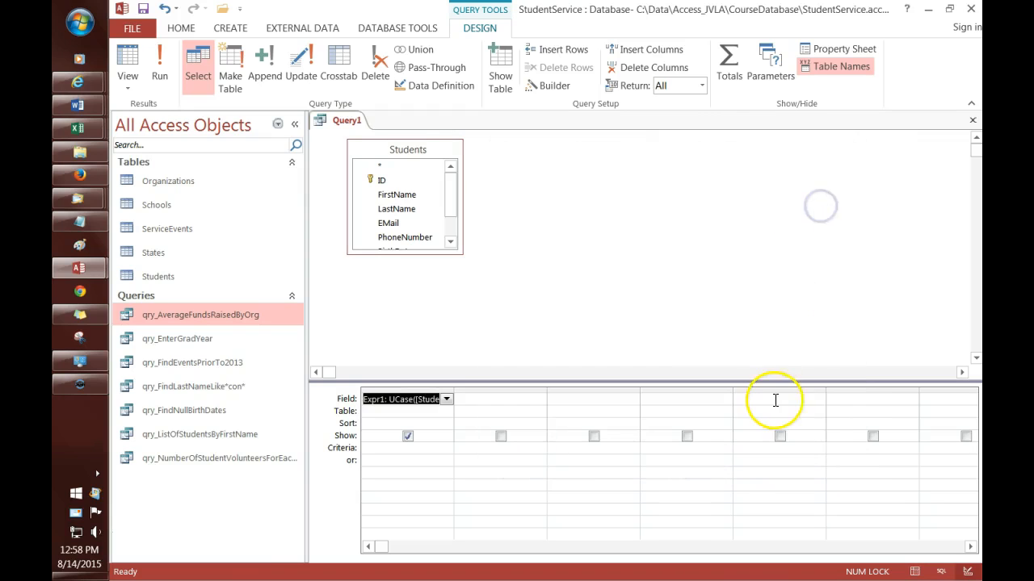
left_click_drag(454, 390, 519, 389)
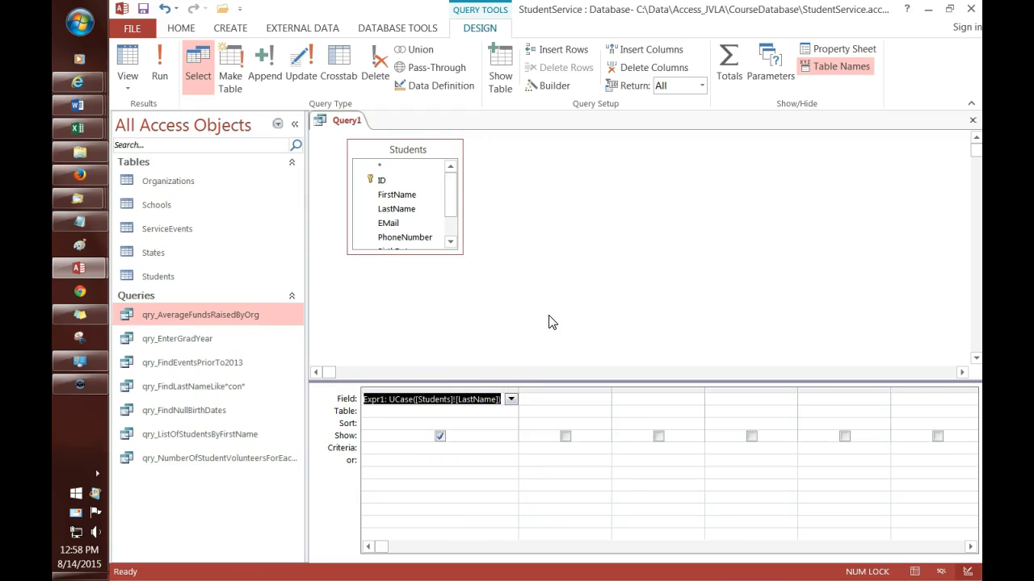
Add the FirstName and LastName fields of Students ahead of the calculated column and run the query
left_click_drag(404, 196, 396, 399)
left_click_drag(396, 208, 526, 400)
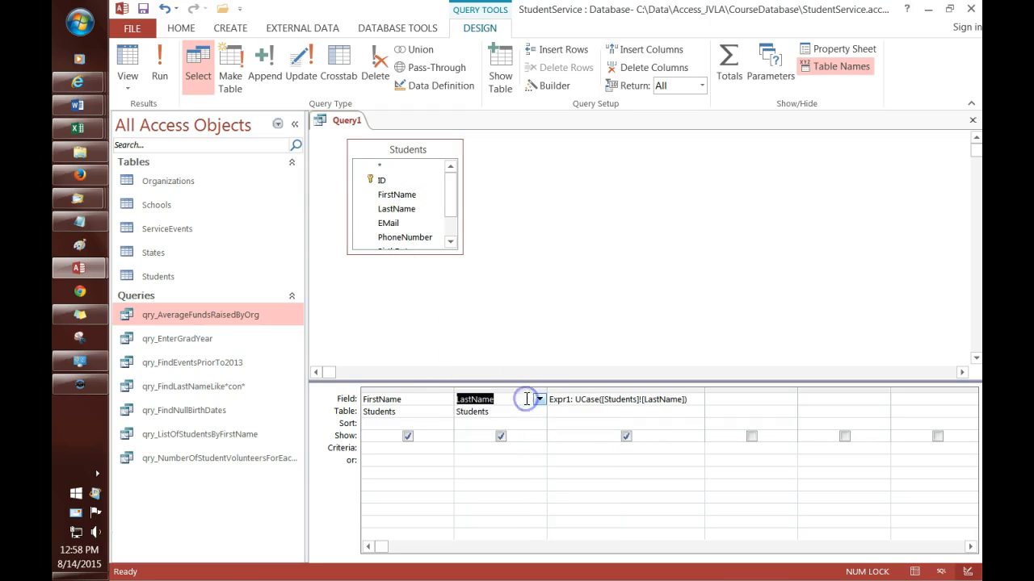
left_click(166, 76)
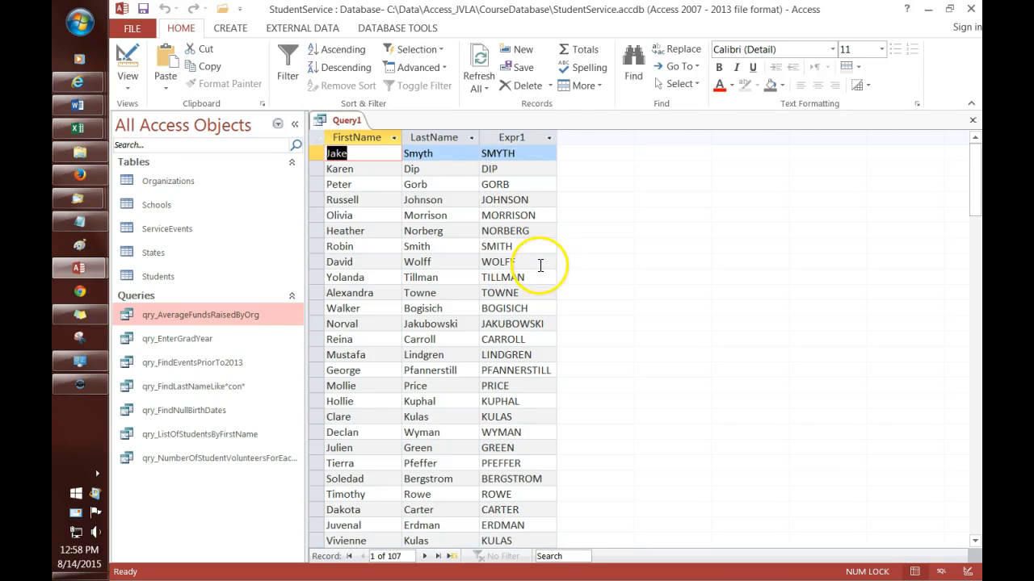
Return to Design view and rename the calculated field from Expr1 to UpperCaseLastName in the Expression Builder
left_click(350, 121)
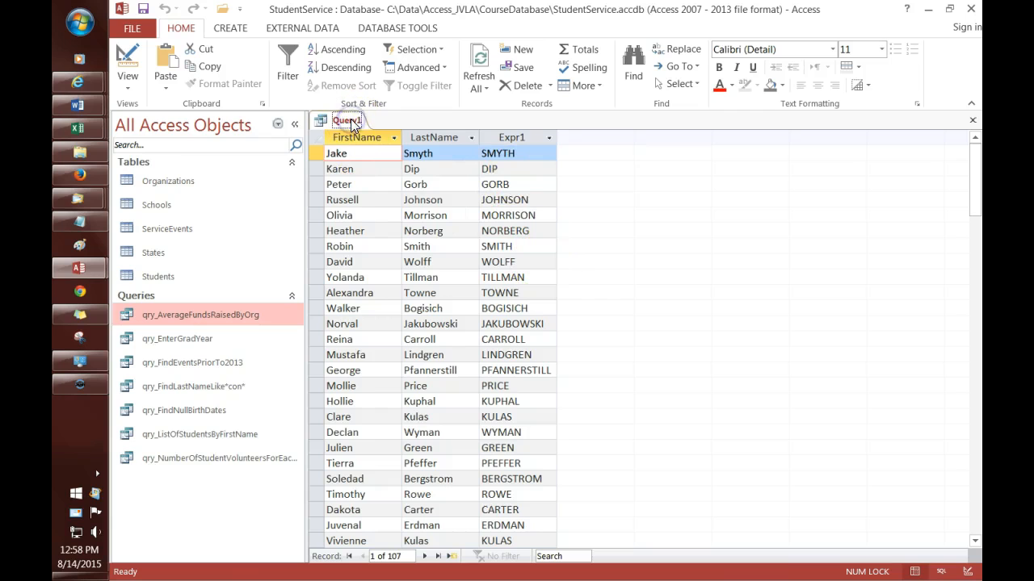
right_click(350, 120)
left_click(404, 194)
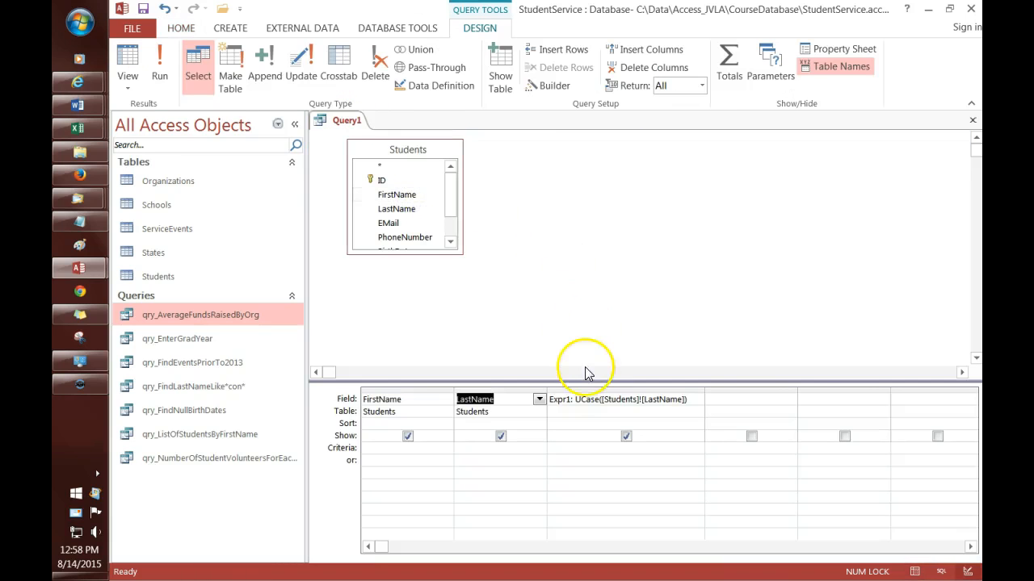
left_click(597, 404)
left_click(606, 315)
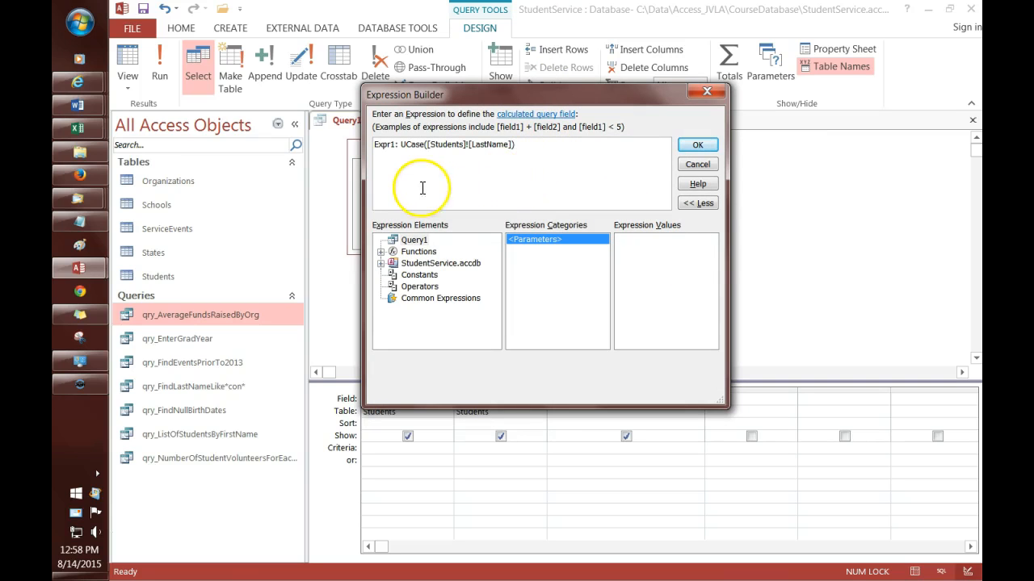
left_click(385, 147)
type("Upper")
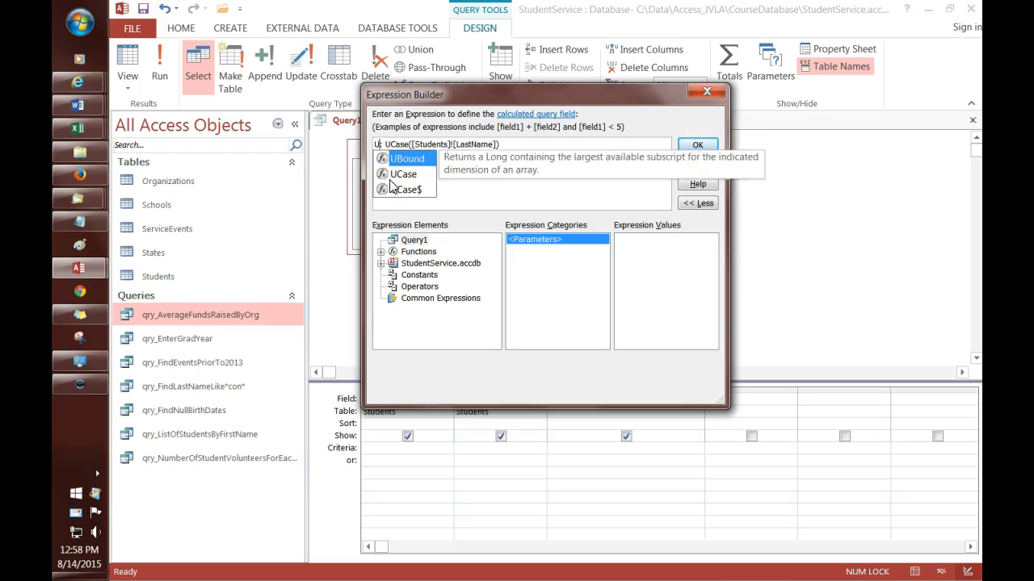
type("Case")
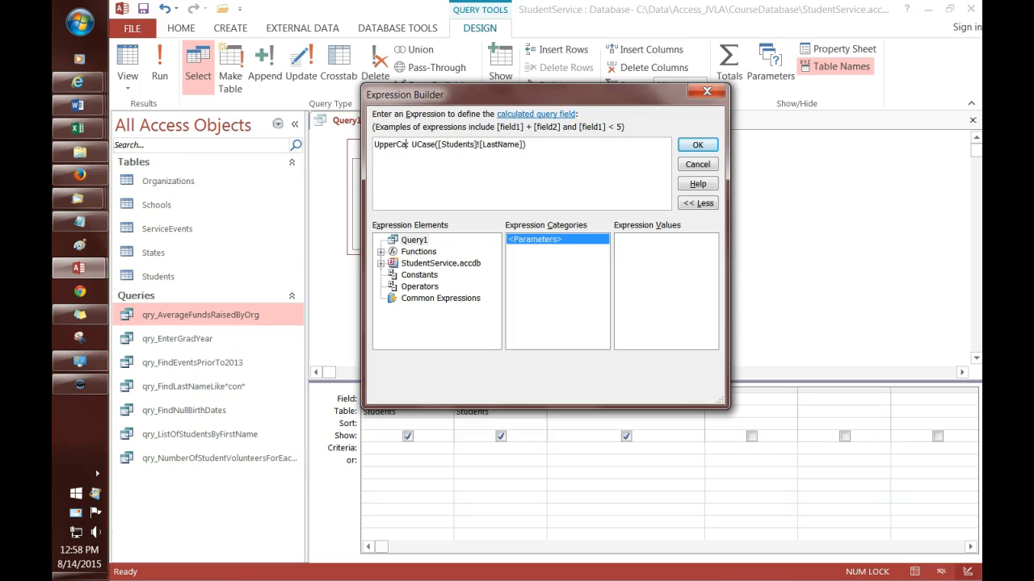
type("LastName:")
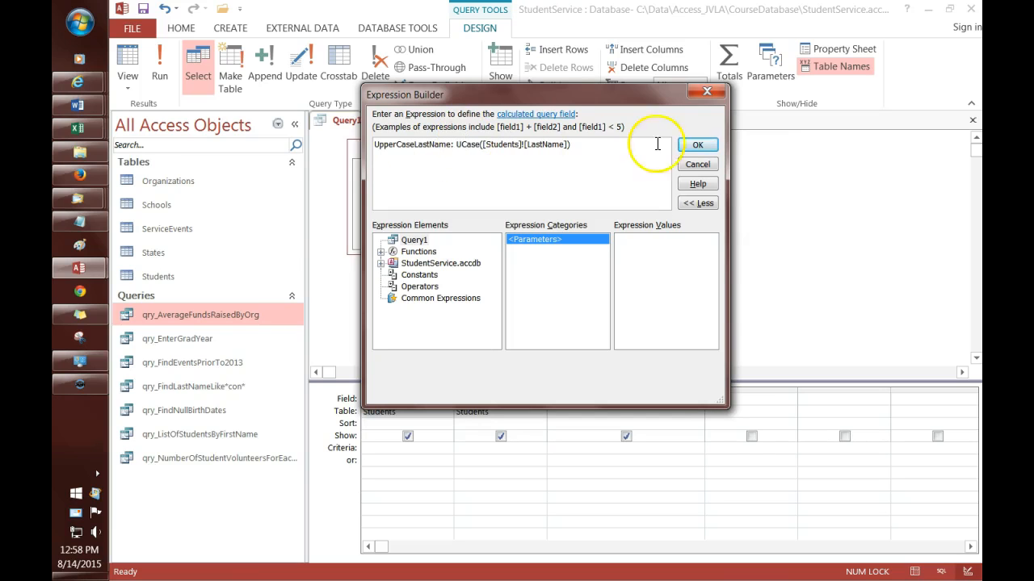
left_click(699, 148)
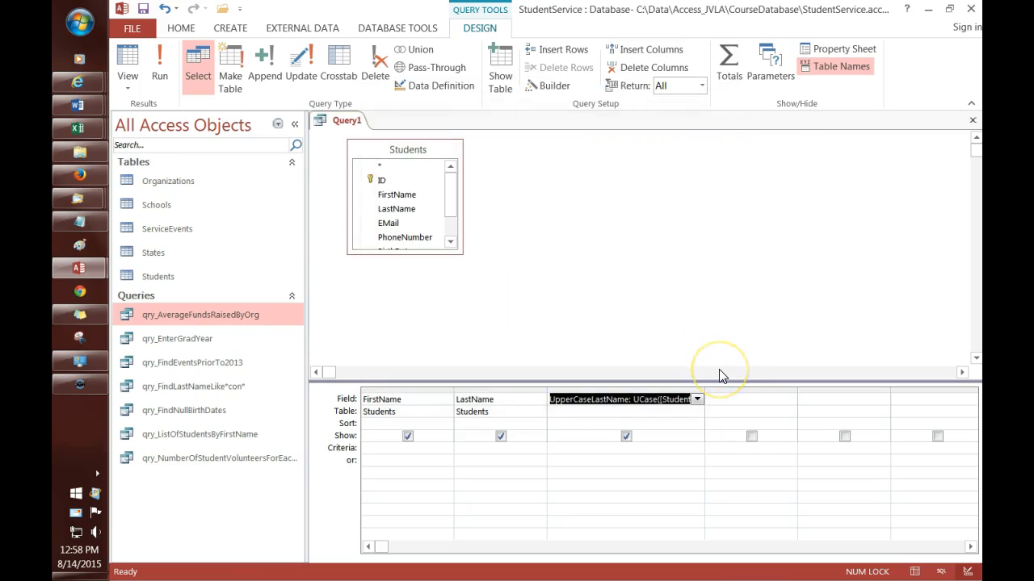
Run the query and widen the UpperCaseLastName column in the datasheet slightly beyond its full heading
key("Down")
left_click(628, 321)
left_click(159, 68)
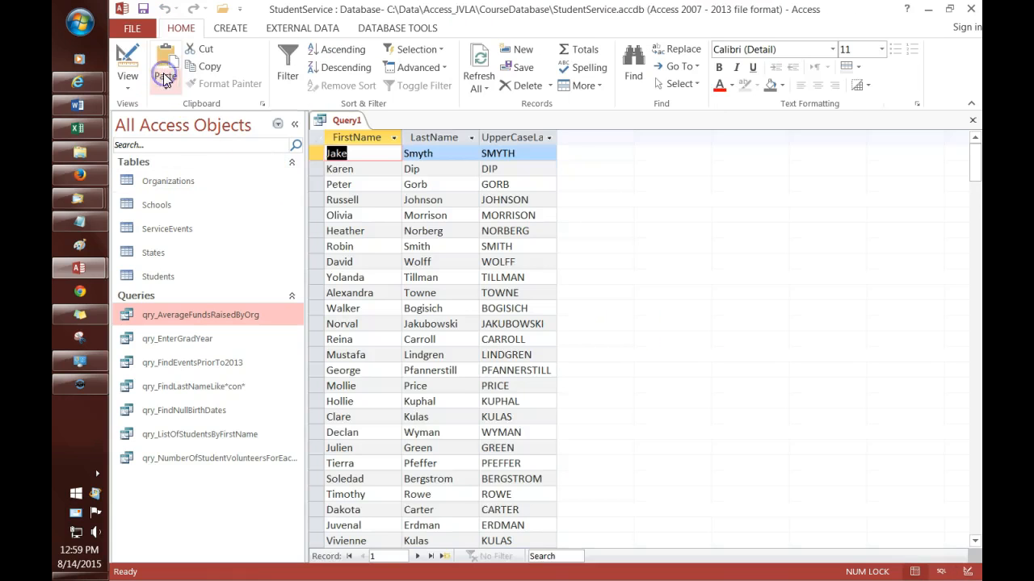
double_click(557, 137)
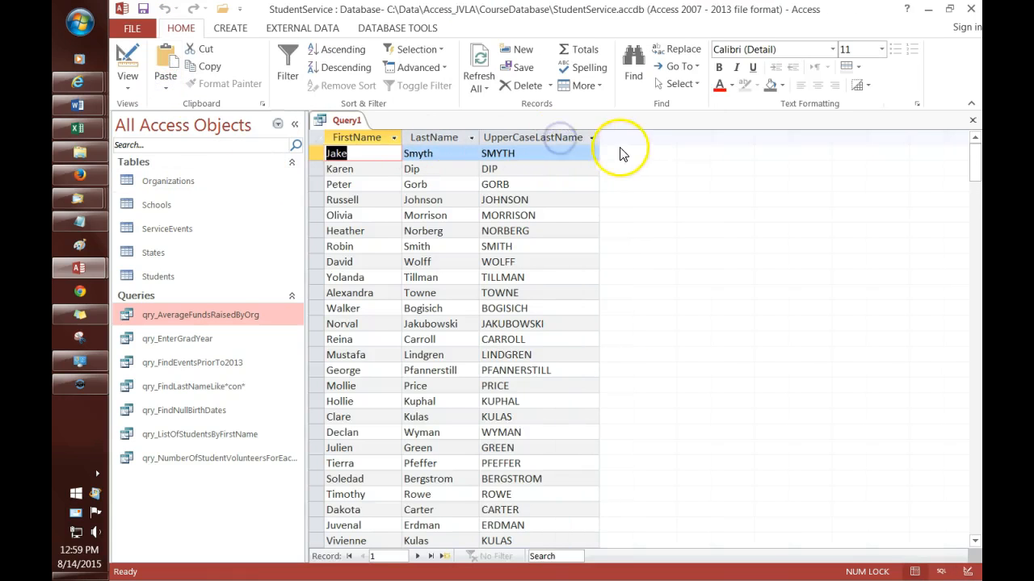
left_click_drag(602, 136, 618, 138)
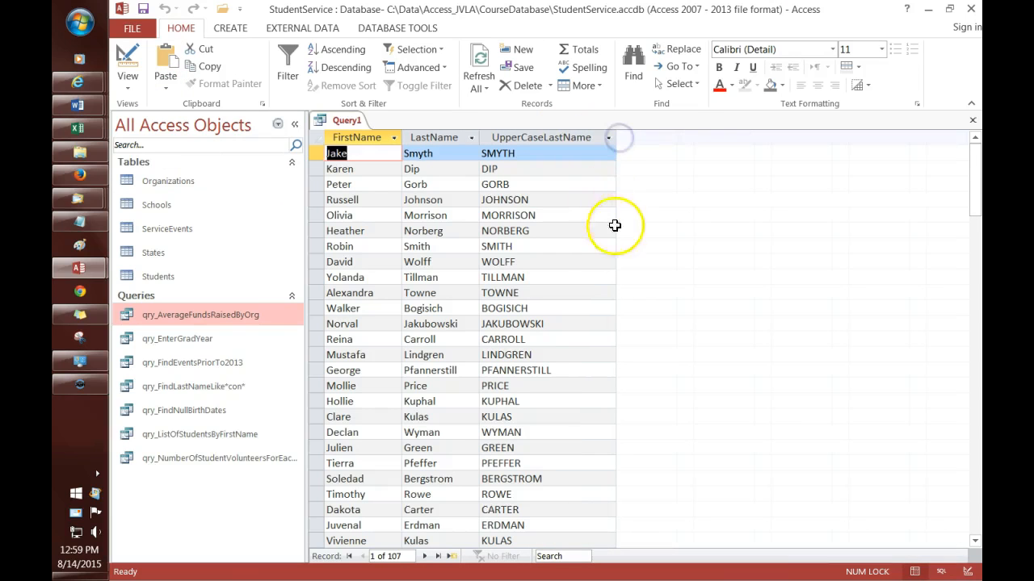
Return to Design view and widen the calculated column of the design grid to fit its whole expression
right_click(339, 121)
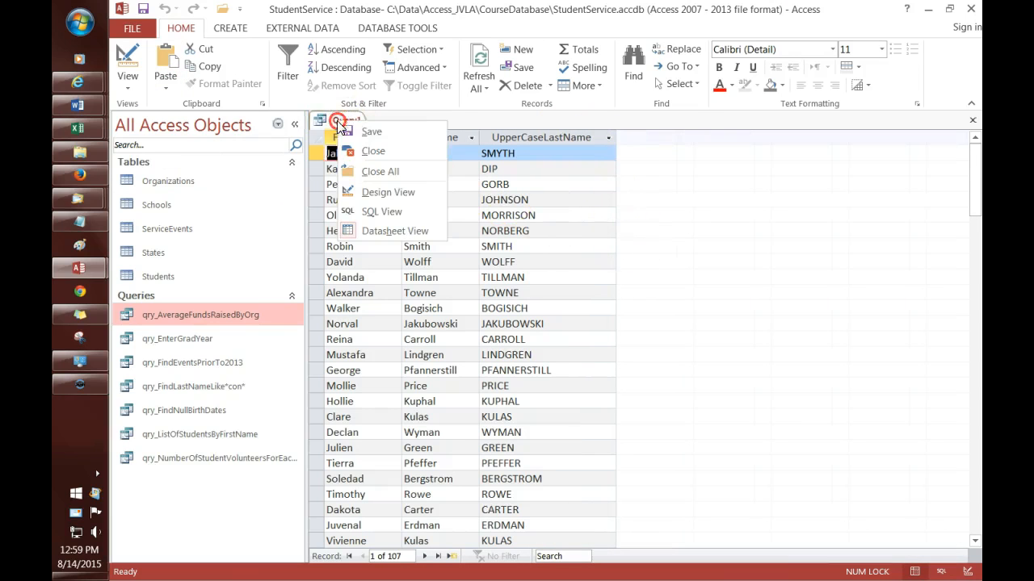
left_click(385, 194)
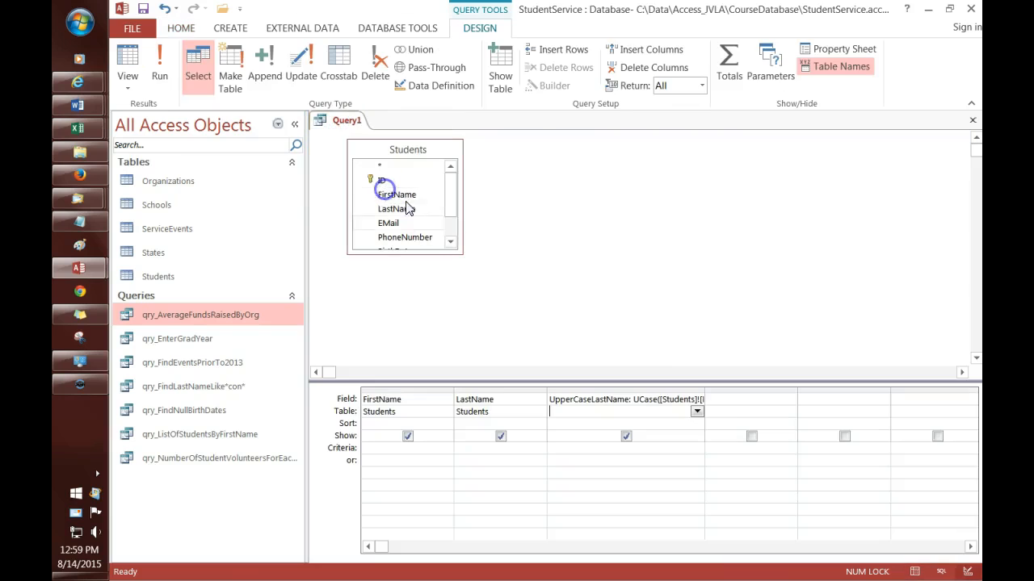
left_click_drag(704, 392, 768, 393)
Remove the Students table qualifier from the calculated field so the expression reads UpperCaseLastName: UCase([LastName])
left_click(671, 399)
left_click(554, 87)
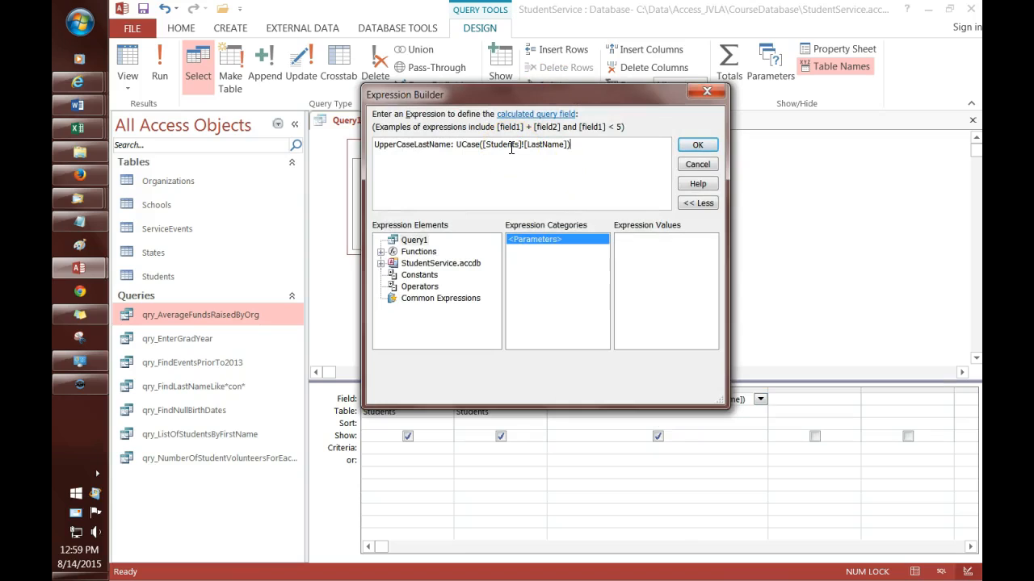
left_click(546, 146)
key("shift+Left")
key("shift+Left")
key("shift+Left")
key("shift+Left")
key("Delete")
left_click(697, 145)
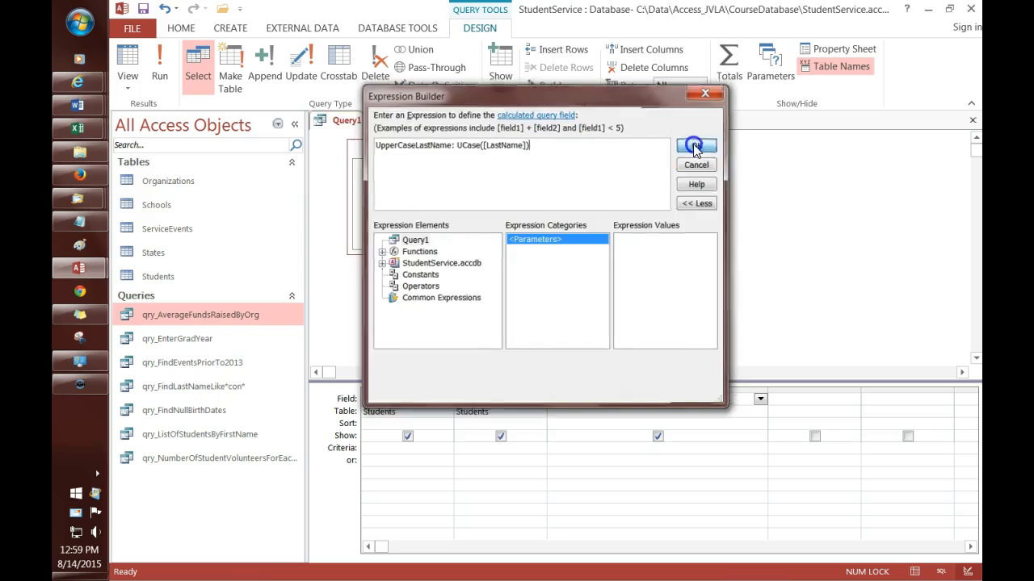
Run the query with the shortened expression to check its output, and return to Design view
left_click(158, 71)
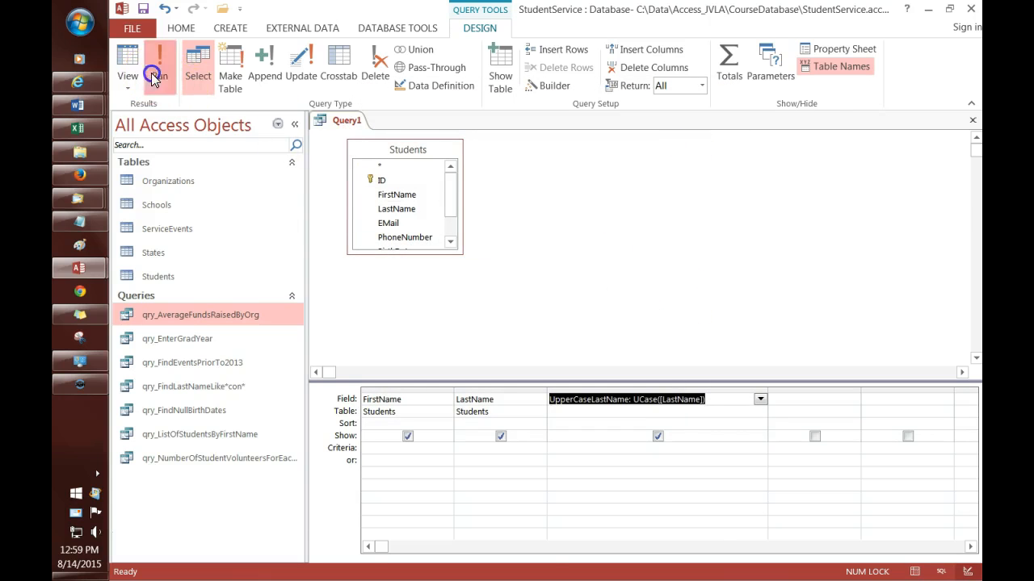
right_click(346, 121)
left_click(395, 195)
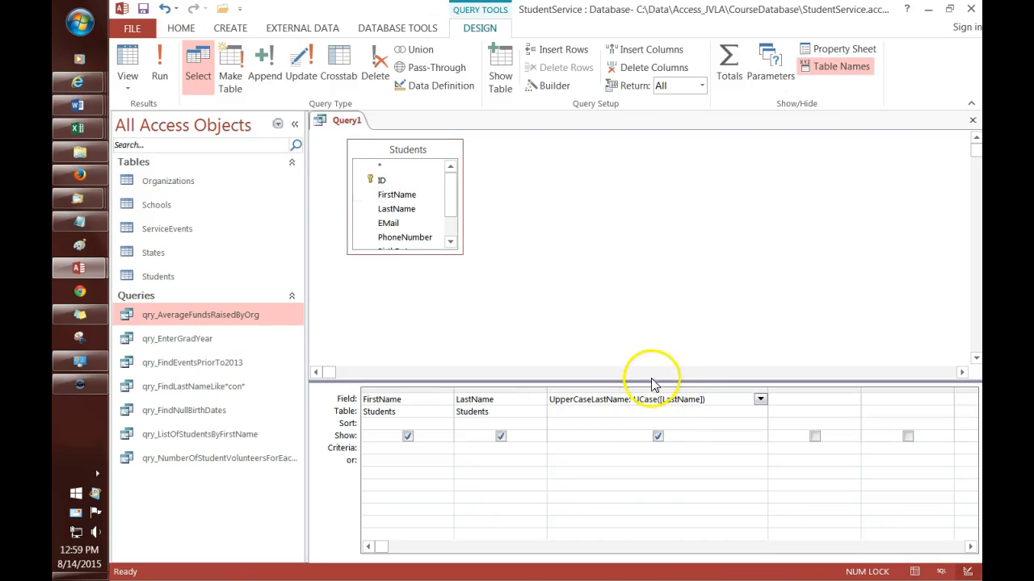
Review the UpperCaseLastName expression and the built-in Date/Time functions in the Expression Builder, and close it without changes
left_click(655, 402)
left_click(675, 404)
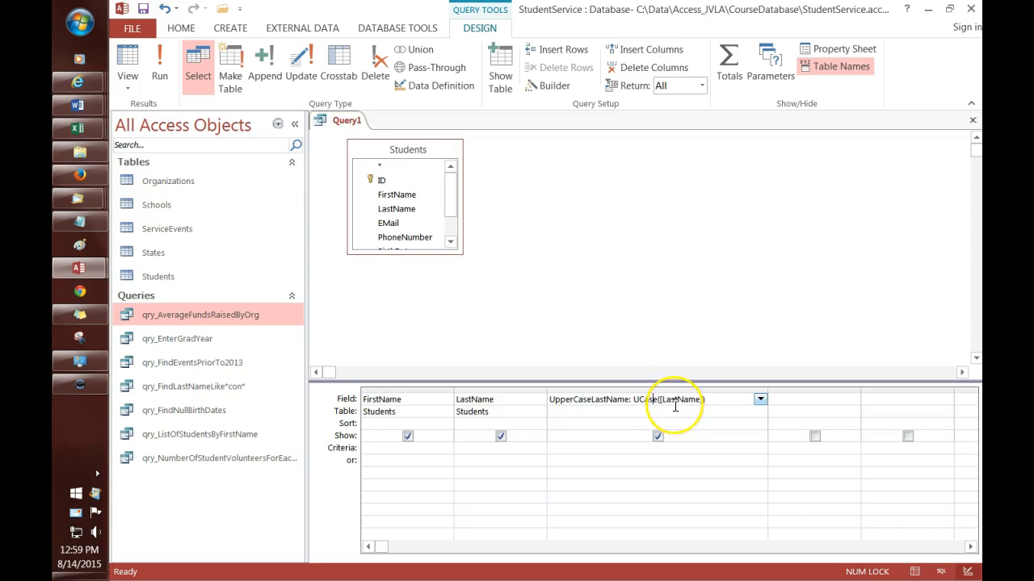
left_click(554, 85)
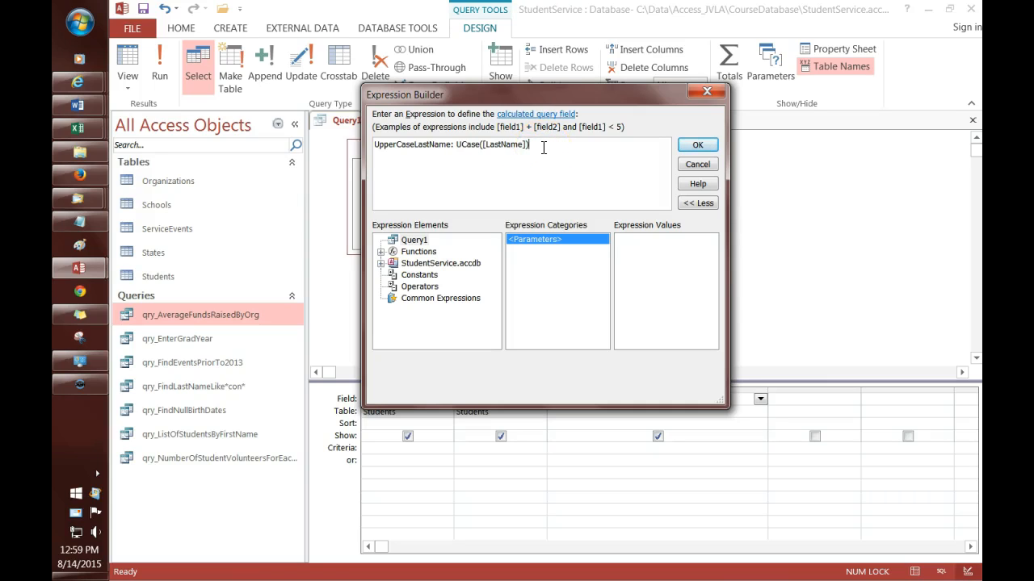
left_click(530, 169)
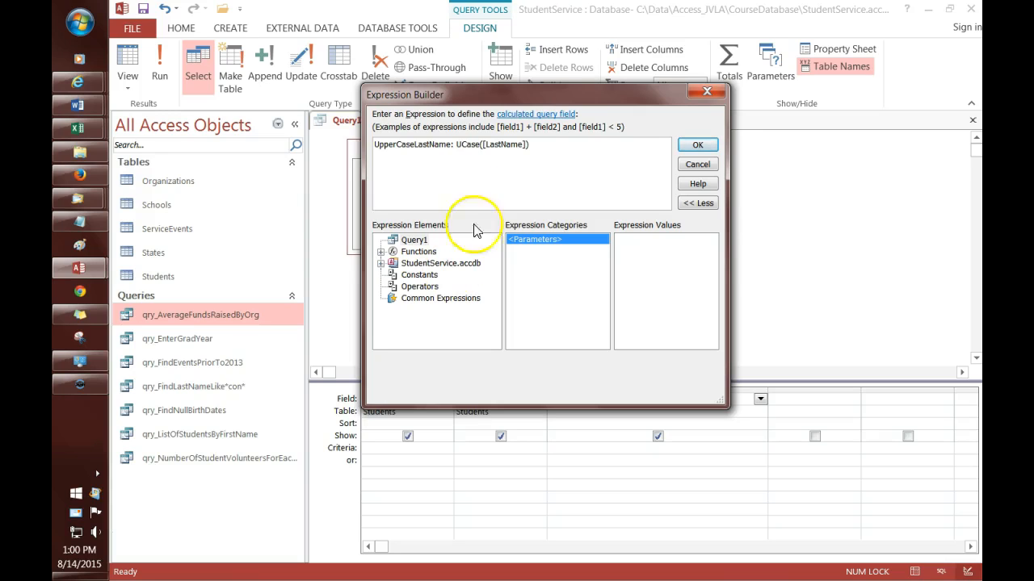
left_click(514, 150)
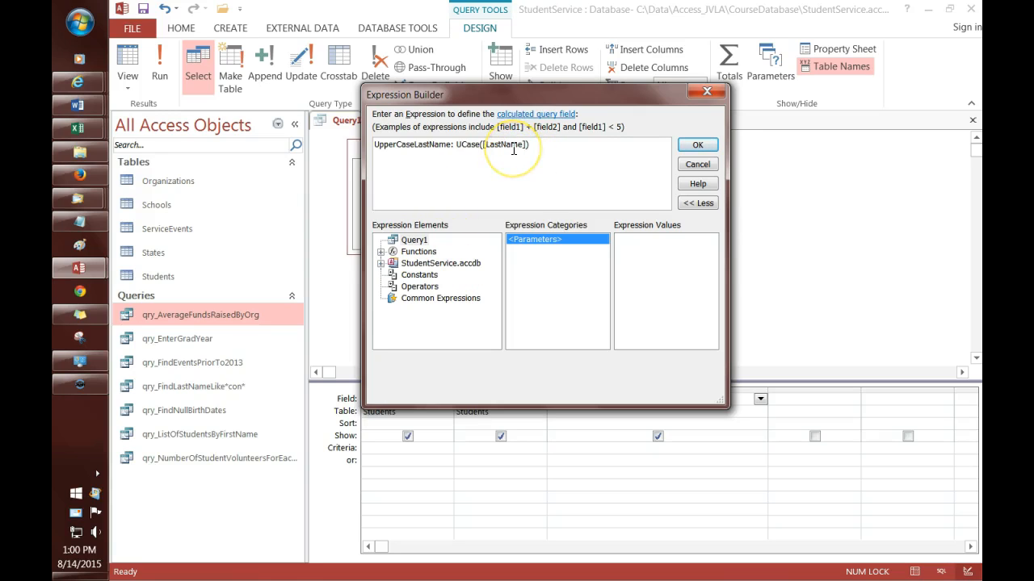
left_click(567, 147)
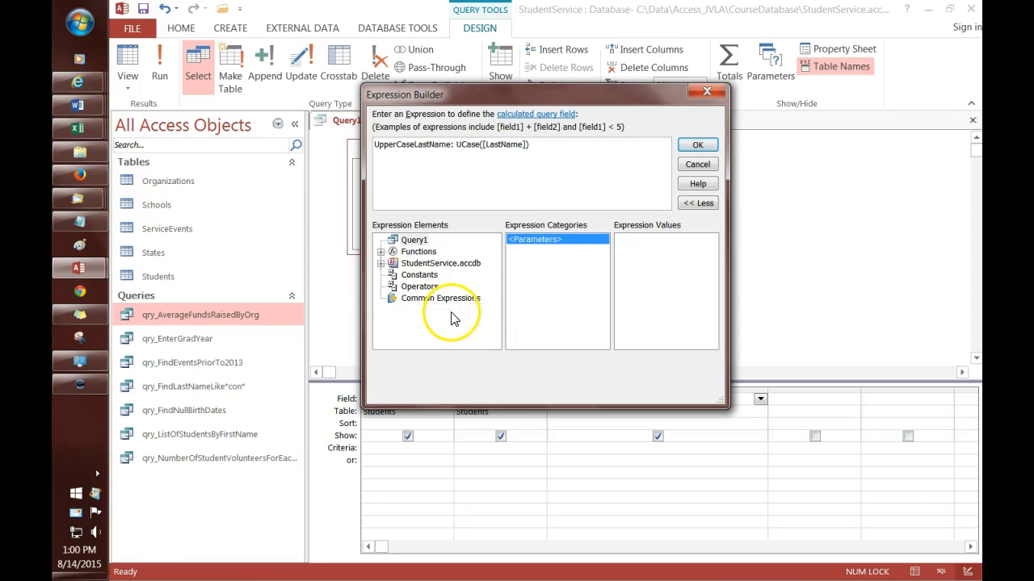
left_click(380, 252)
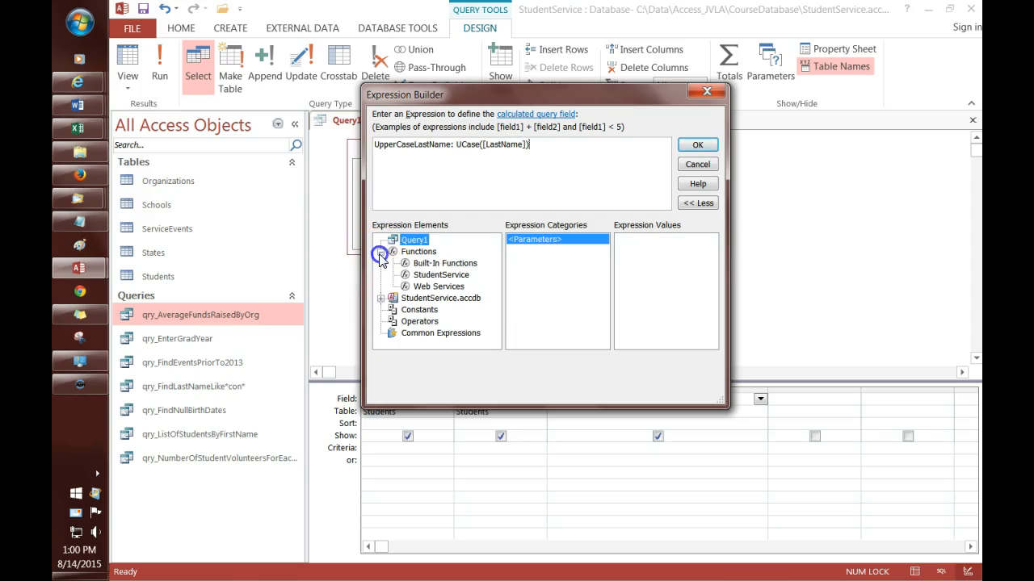
left_click(428, 265)
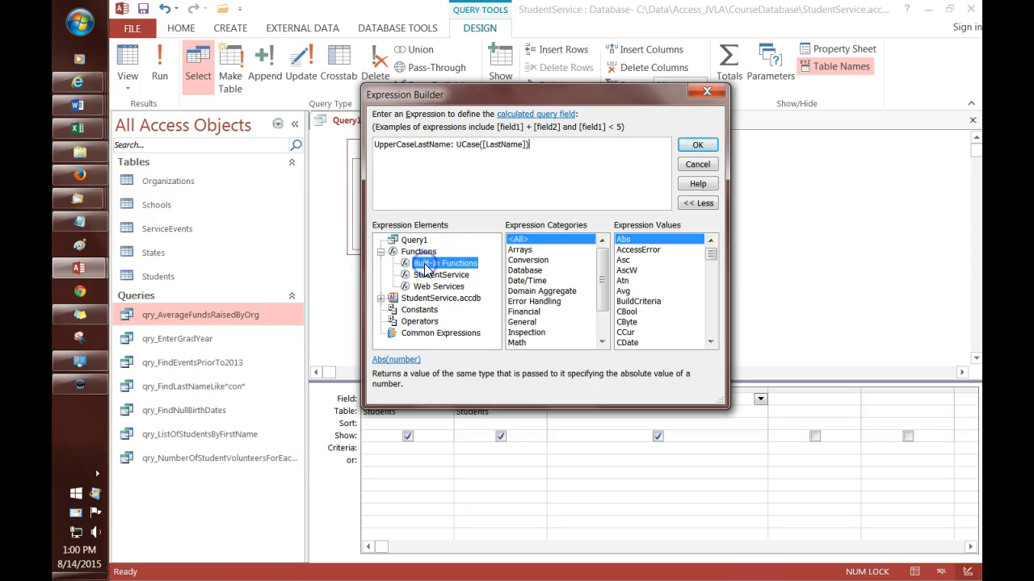
left_click(546, 281)
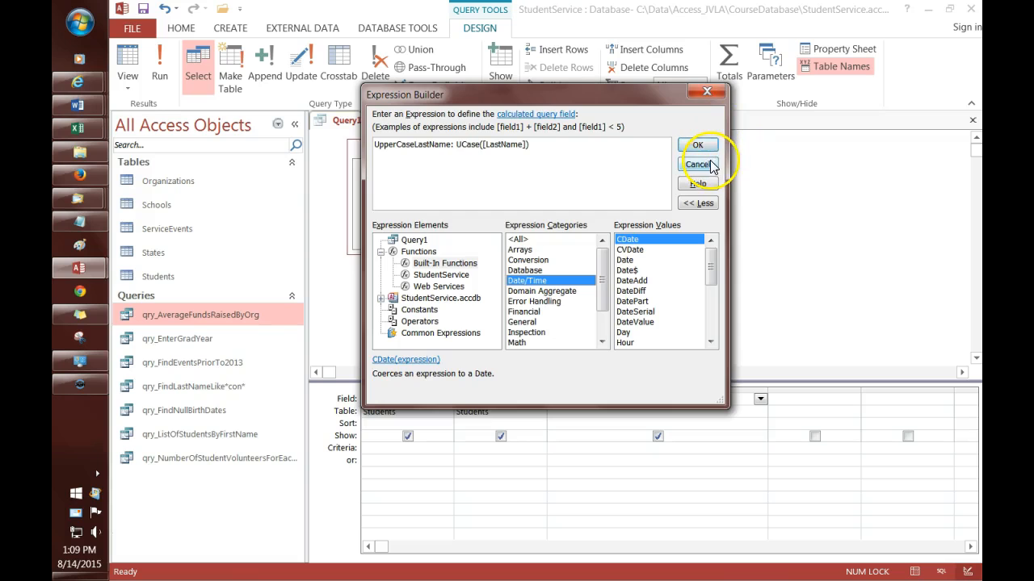
left_click(711, 89)
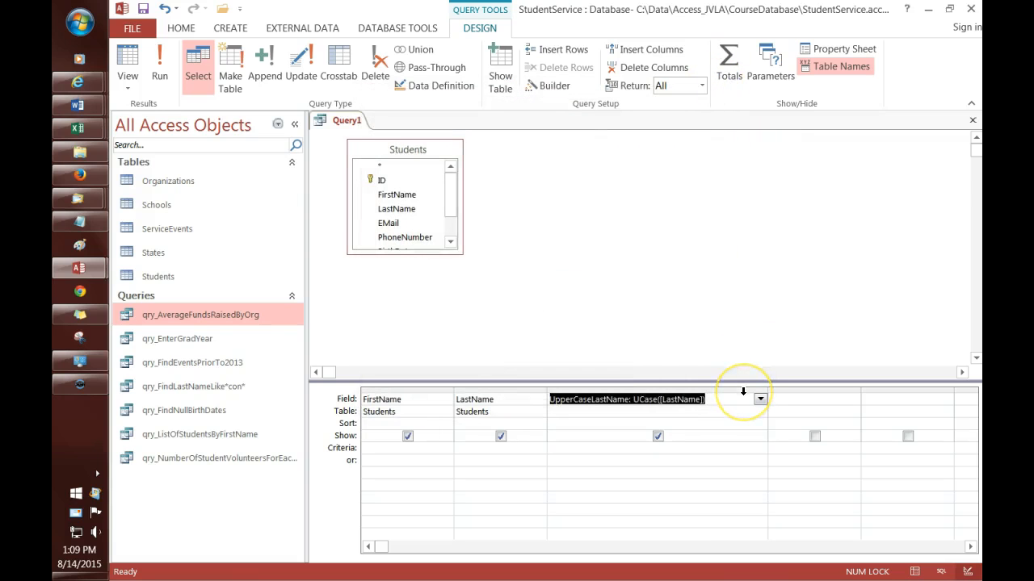
Clear the UpperCaseLastName expression from the query's third column, keeping only FirstName and LastName
key("Delete")
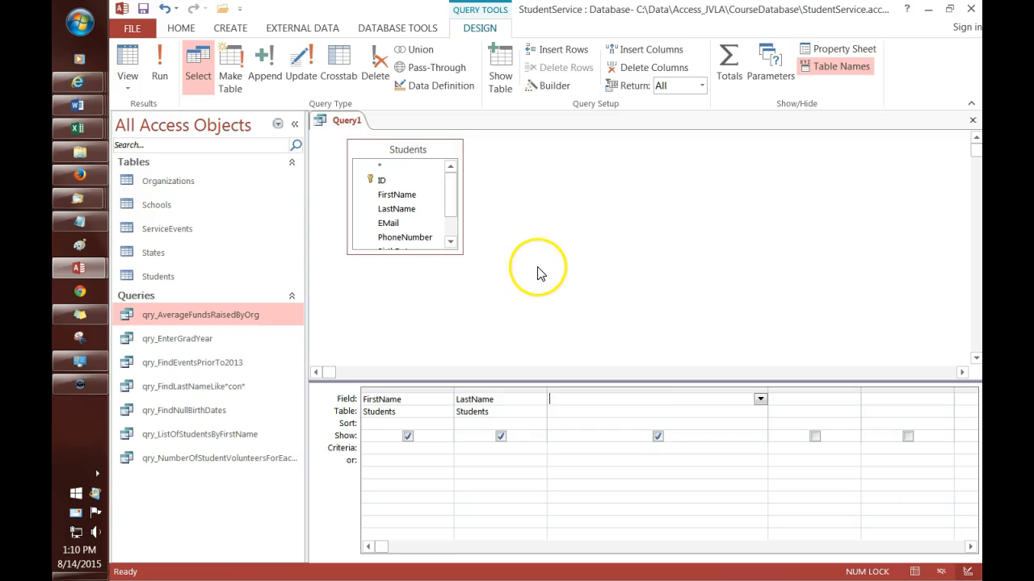
left_click(404, 196)
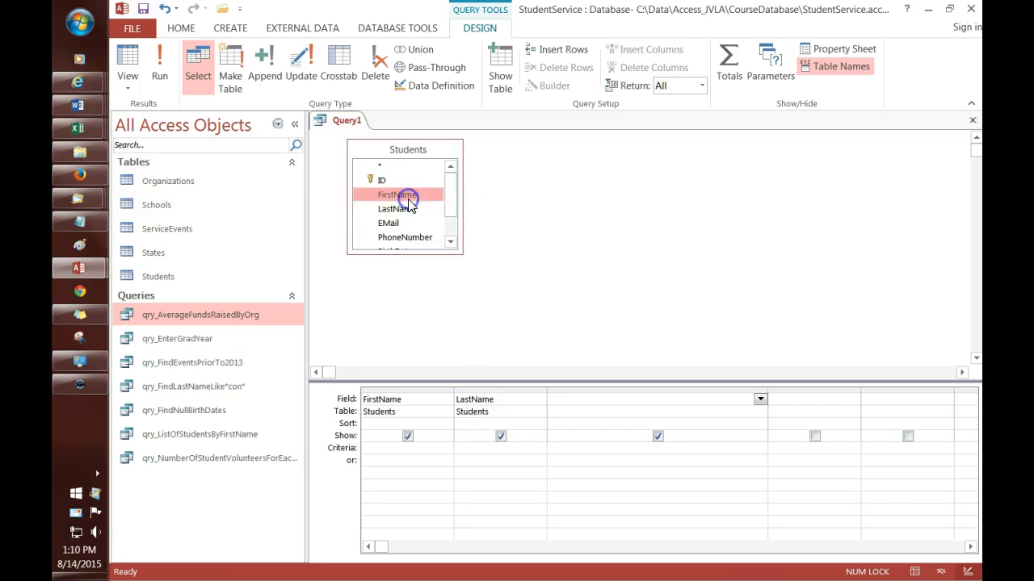
left_click(406, 209)
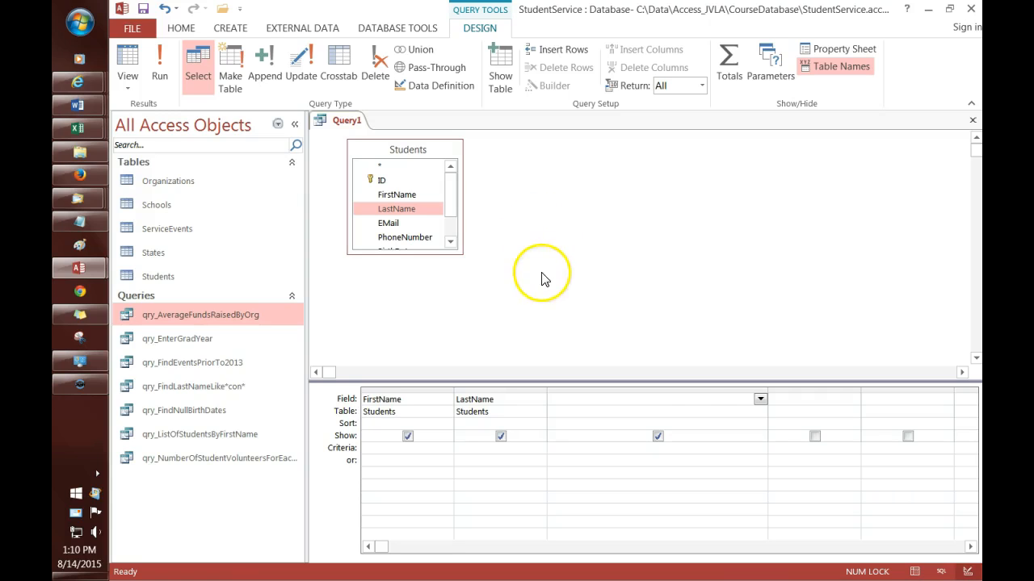
Open the Expression Builder for the empty third column and list the fields of the Students table
left_click(666, 400)
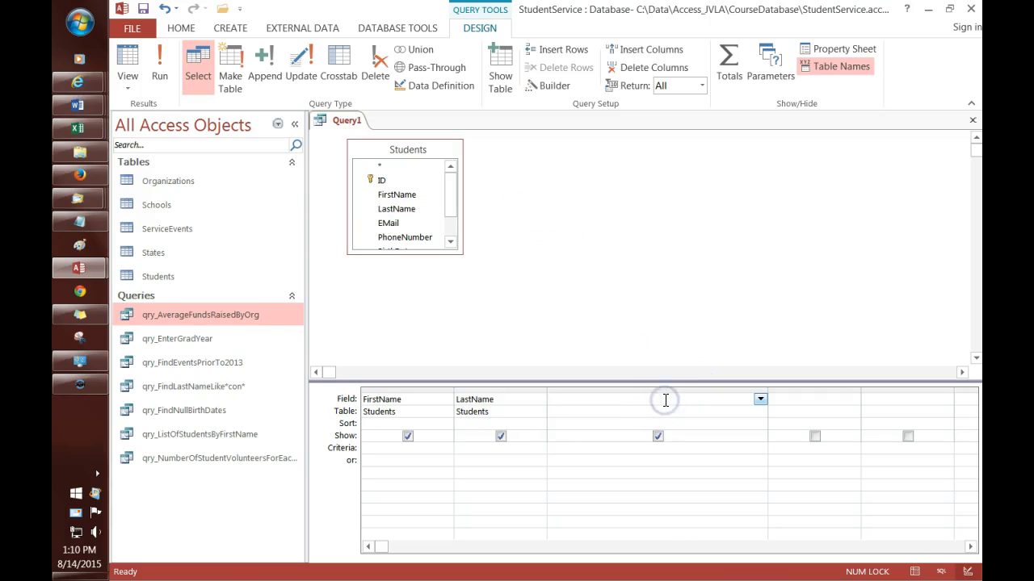
left_click(555, 87)
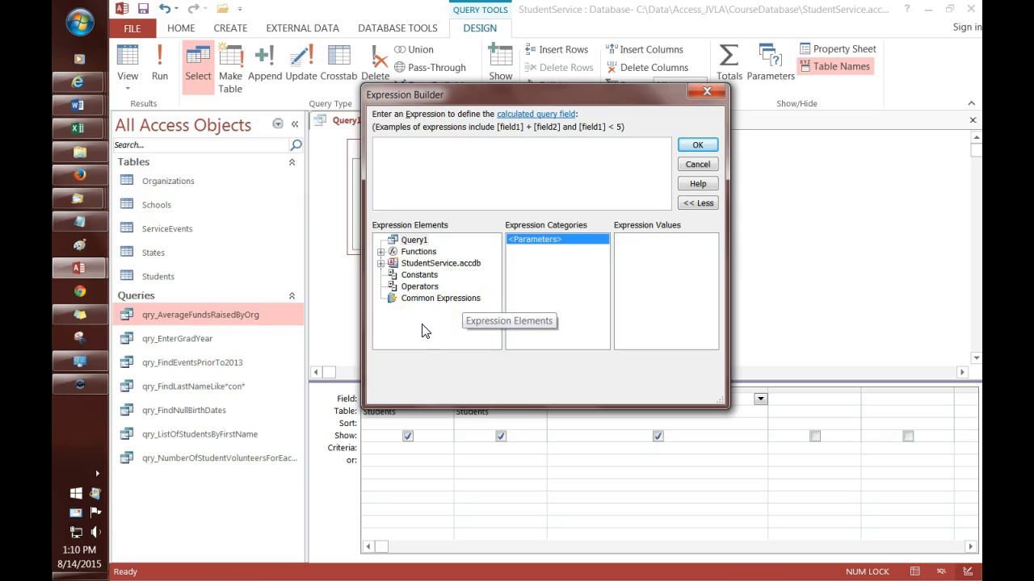
left_click(380, 263)
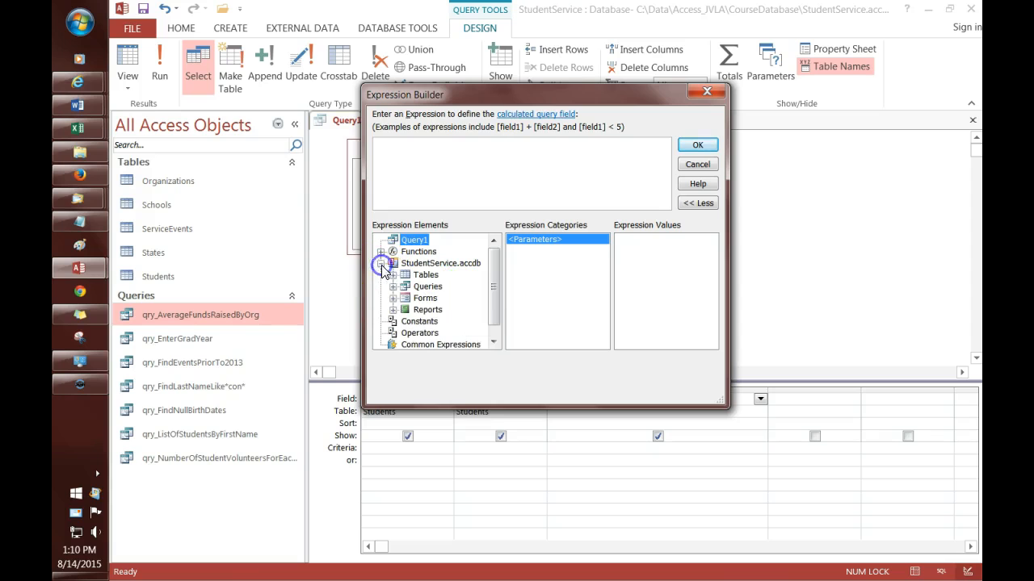
left_click(394, 275)
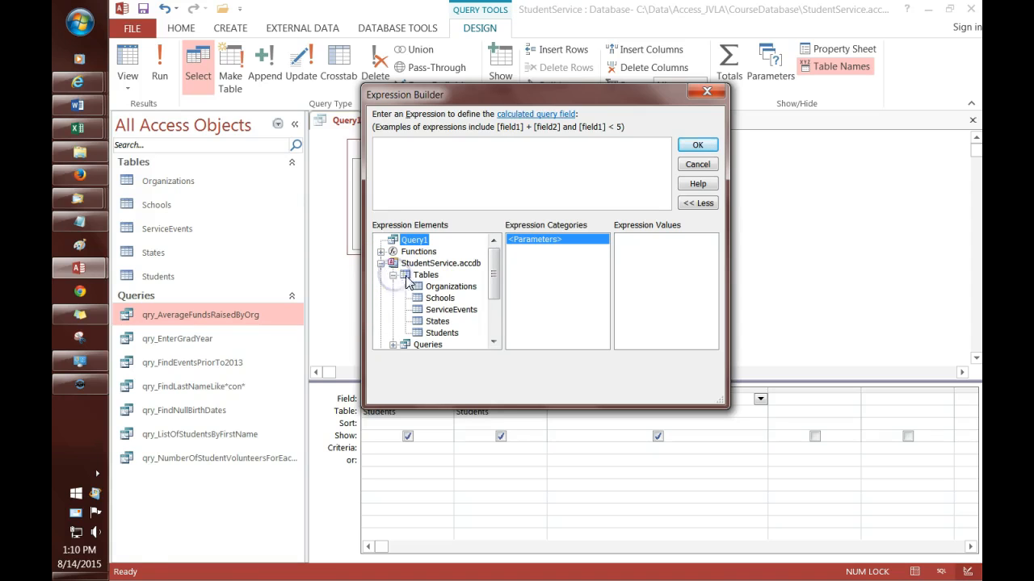
left_click(445, 333)
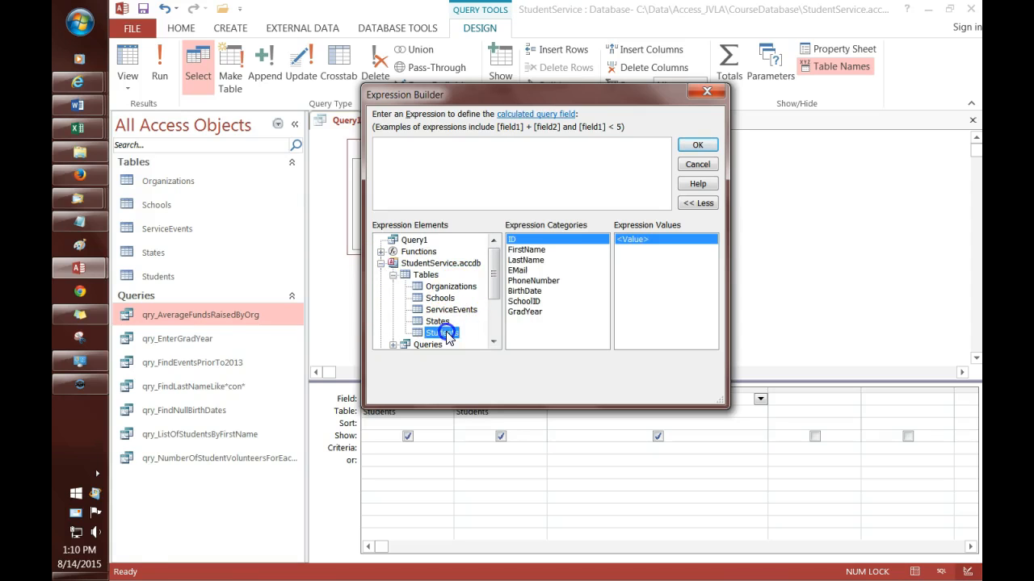
Start the expression with the Students table's FirstName field followed by the & operator
double_click(528, 250)
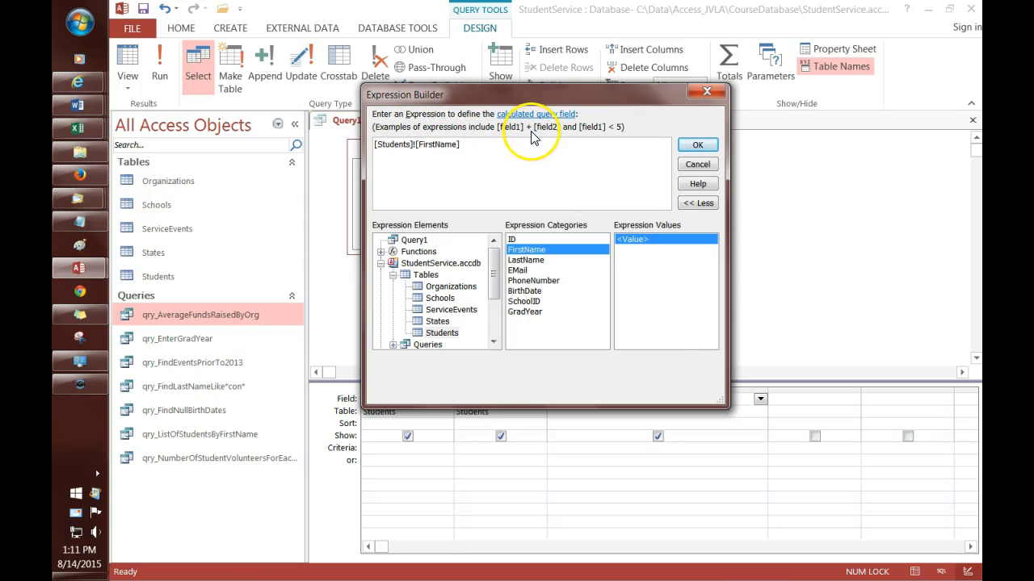
left_click_drag(494, 284, 487, 323)
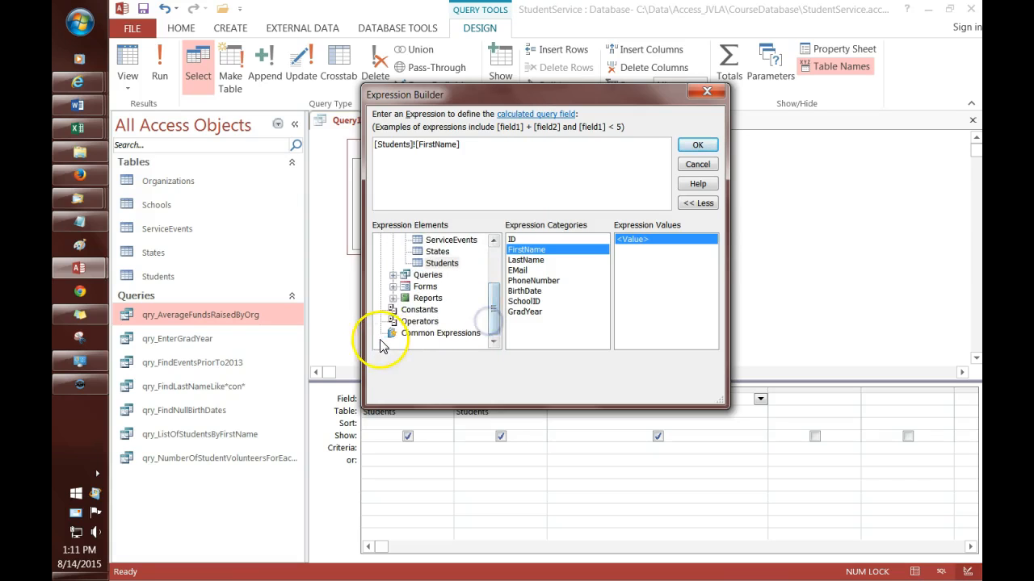
left_click(418, 322)
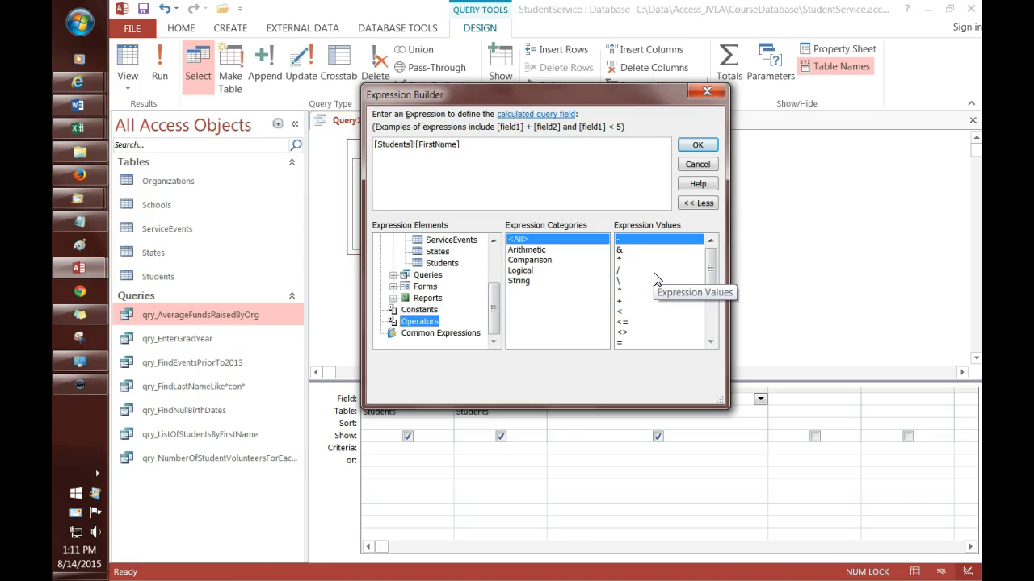
left_click_drag(711, 269, 711, 298)
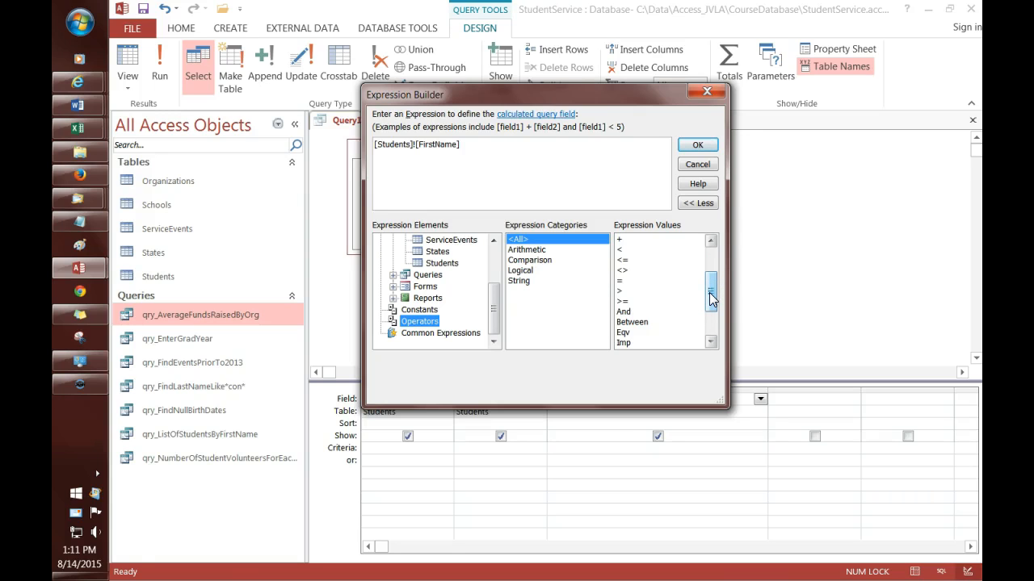
left_click_drag(710, 298, 703, 271)
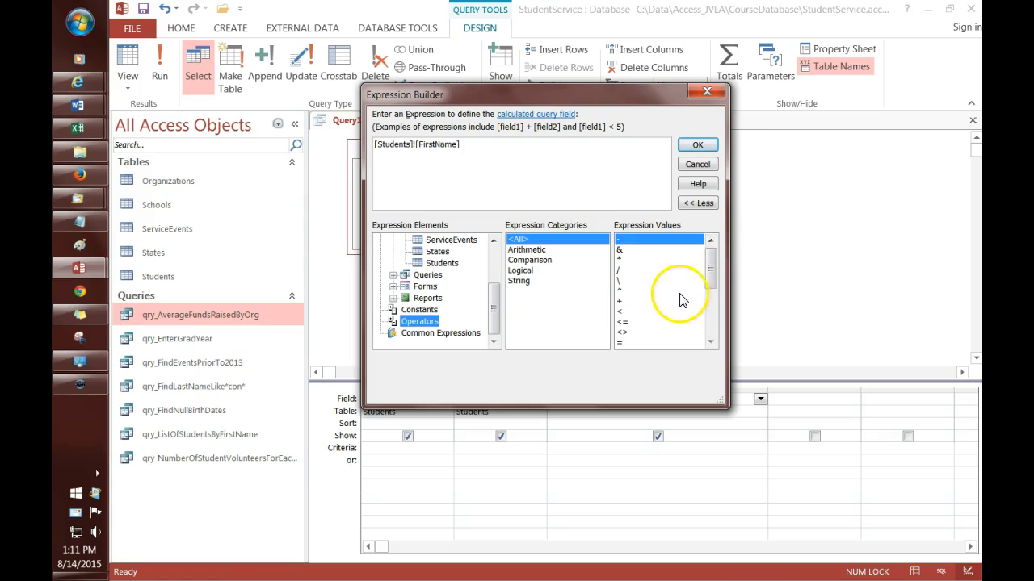
double_click(626, 251)
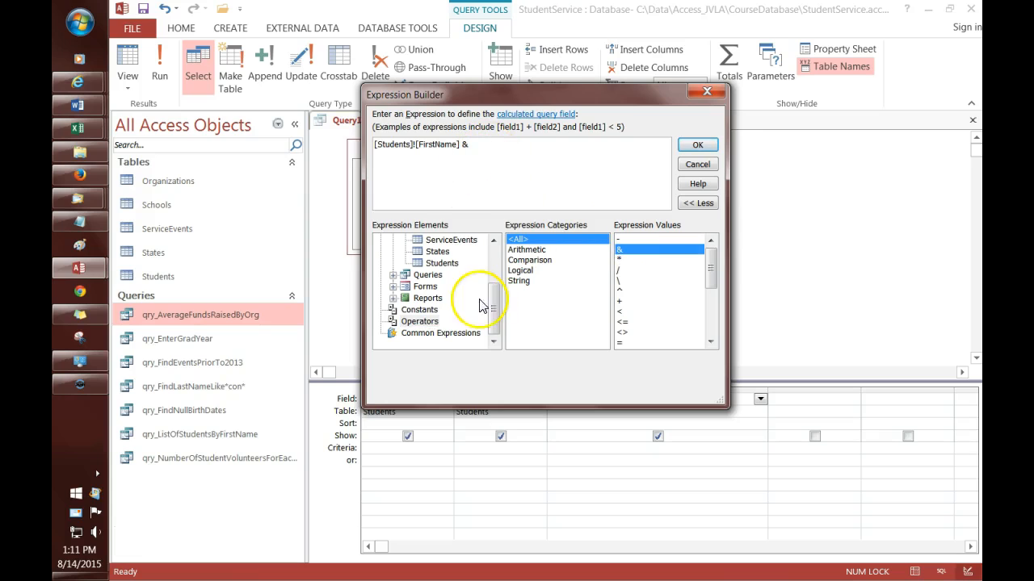
left_click_drag(492, 306, 493, 278)
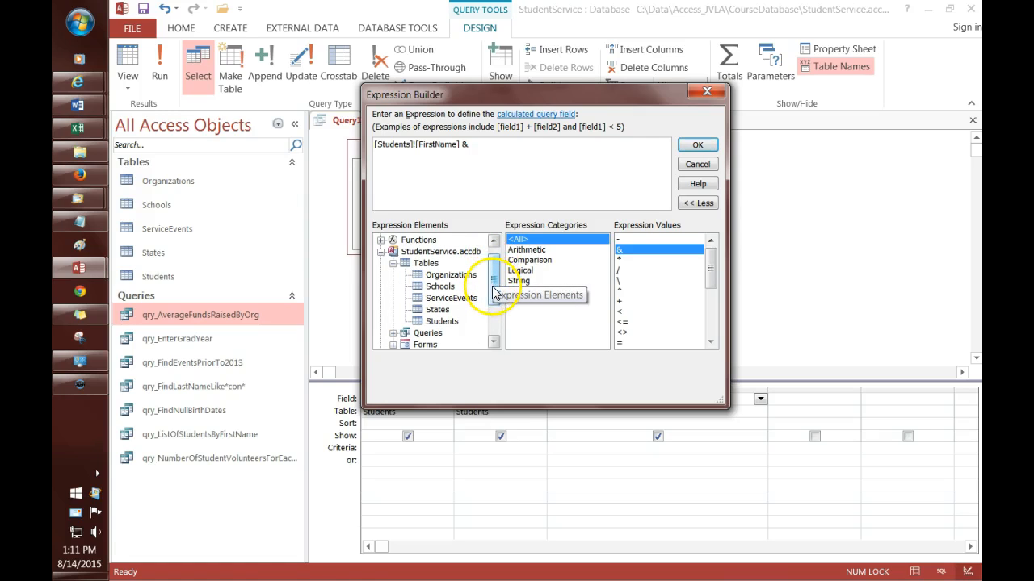
Remove the [Students]! qualifier from the expression, leaving [FirstName] &
left_click(498, 151)
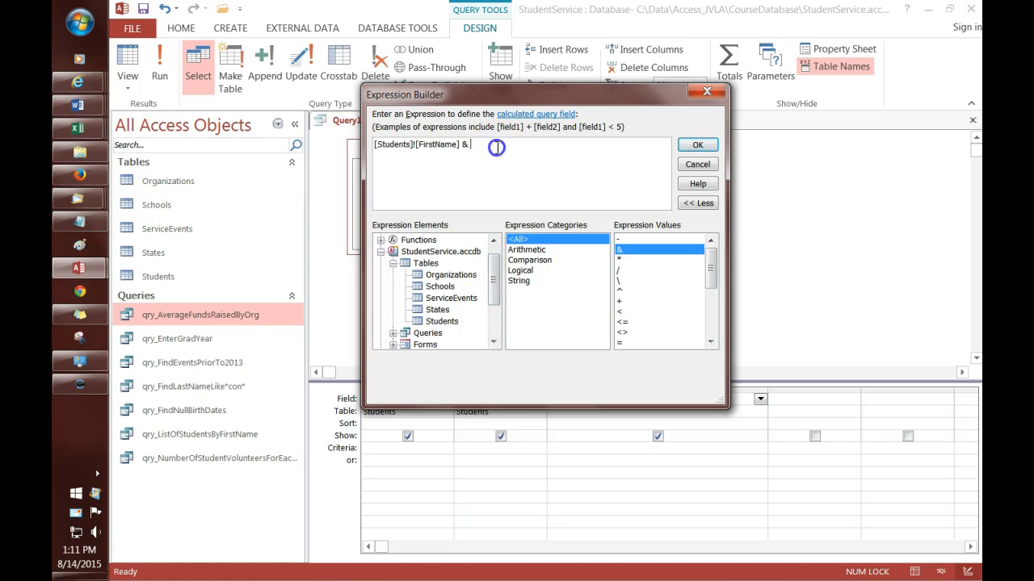
key("shift+Right")
key("shift+Right")
key("shift+Right")
key("shift+Right")
key("shift+Right")
key("shift+Right")
key("shift+Right")
key("shift+Right")
key("Delete")
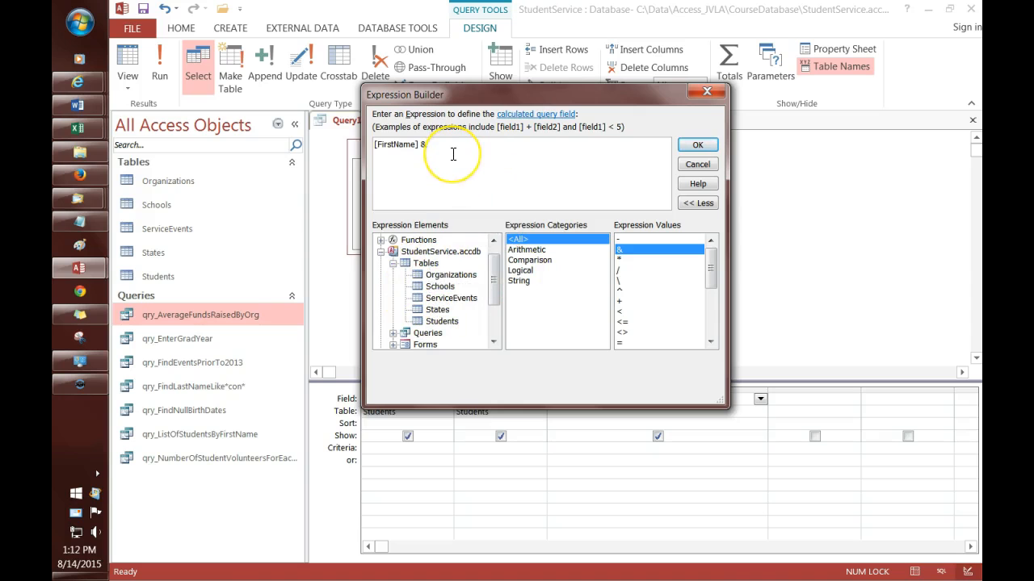
Complete the expression as [FirstName] & [LastName] and accept it into the query's third column
type("[")
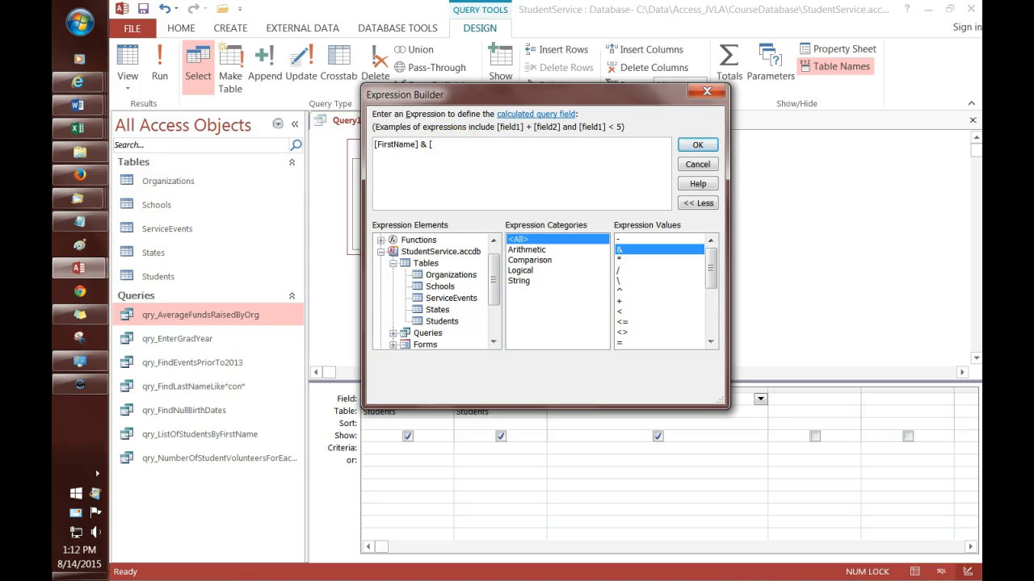
left_click_drag(459, 94, 602, 114)
type("La")
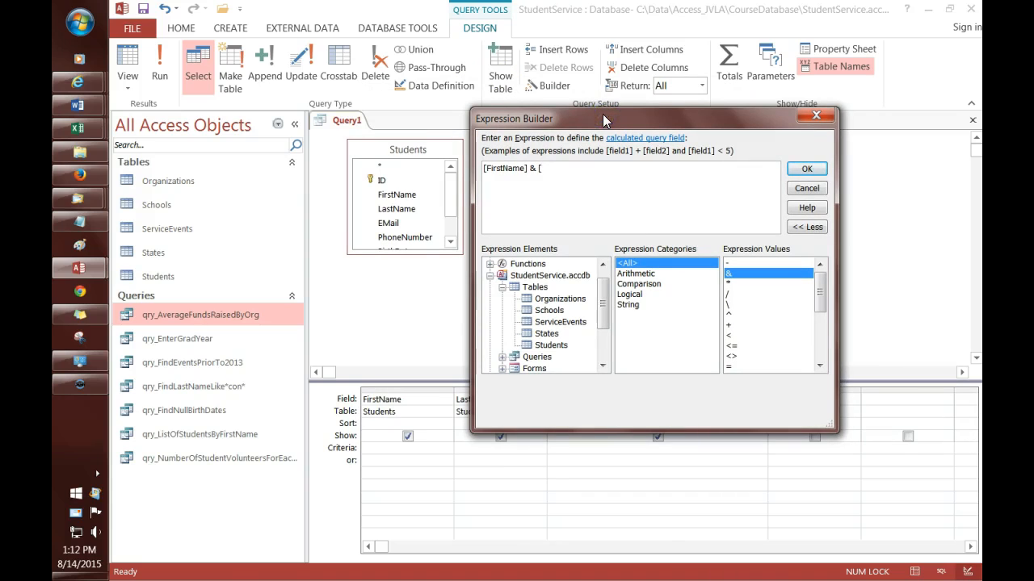
type("stName")
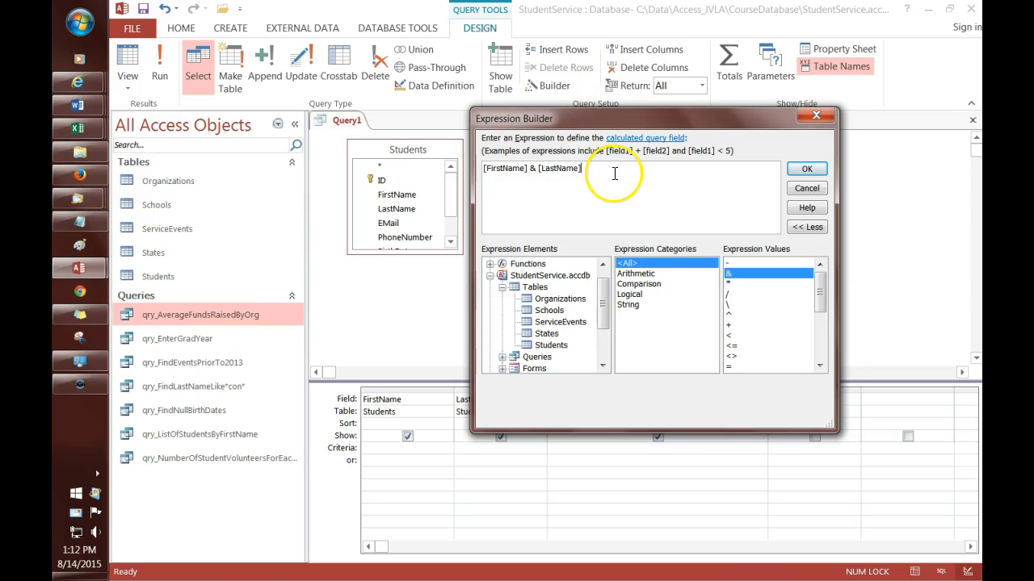
left_click(806, 169)
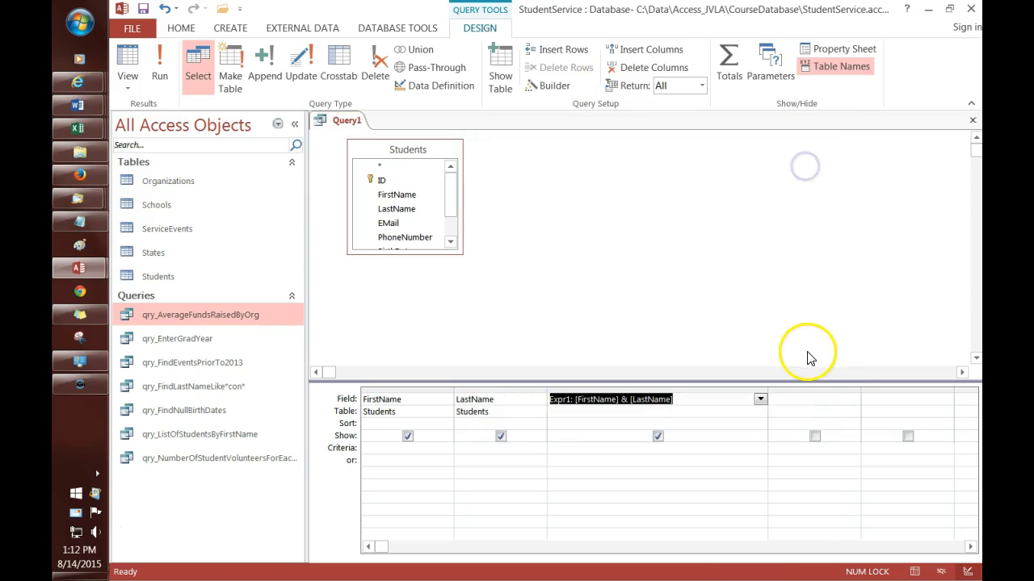
left_click(677, 409)
key("Up")
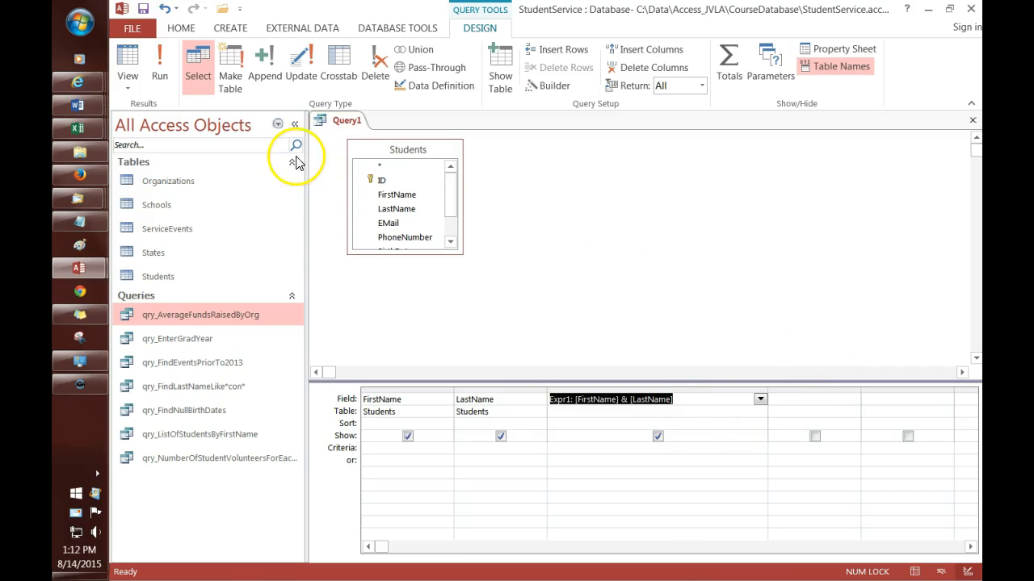
Run the query to check how the first and last names are joined, and return to Design view
left_click(158, 74)
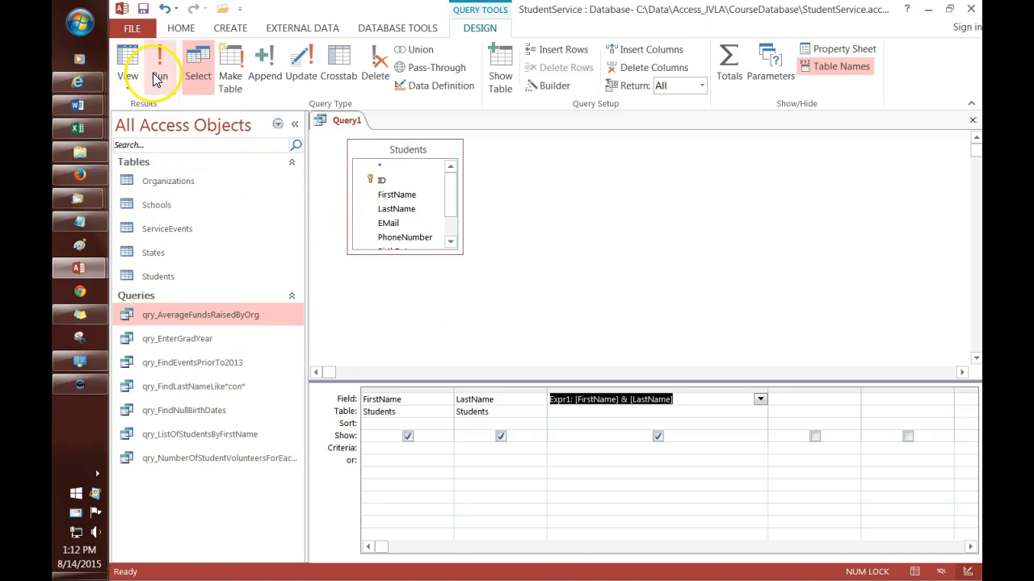
left_click_drag(556, 138, 592, 138)
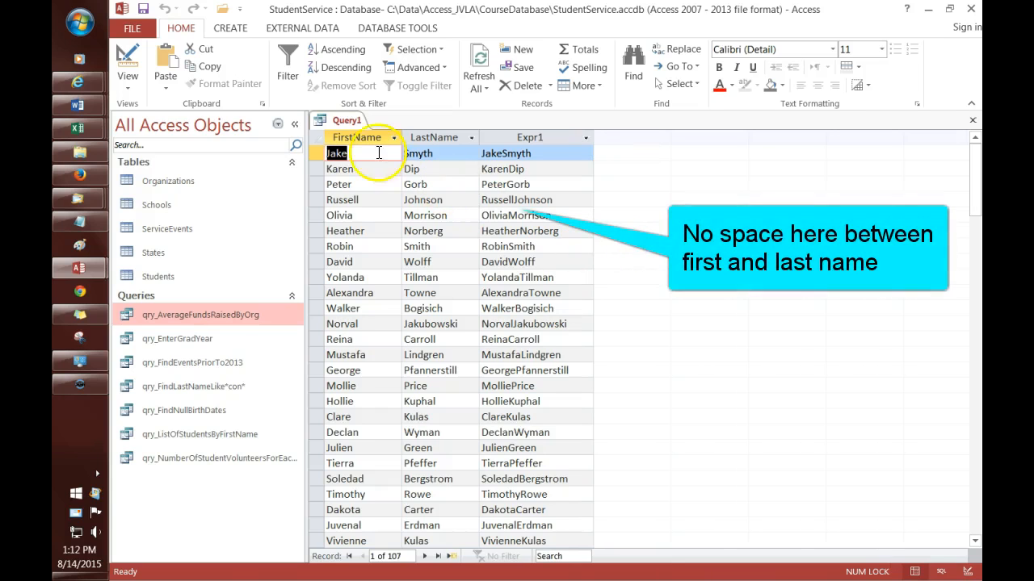
left_click(348, 123)
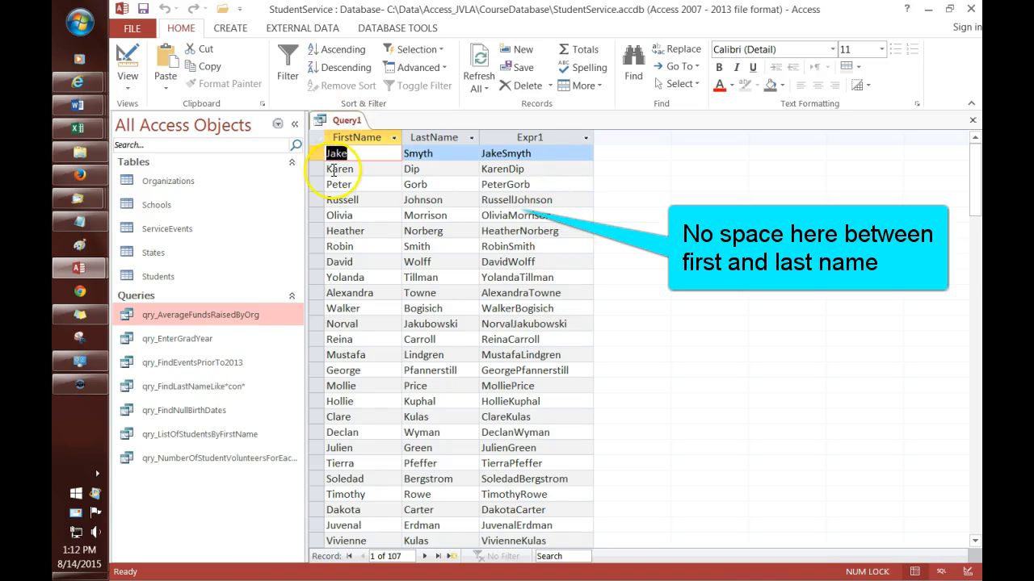
right_click(340, 121)
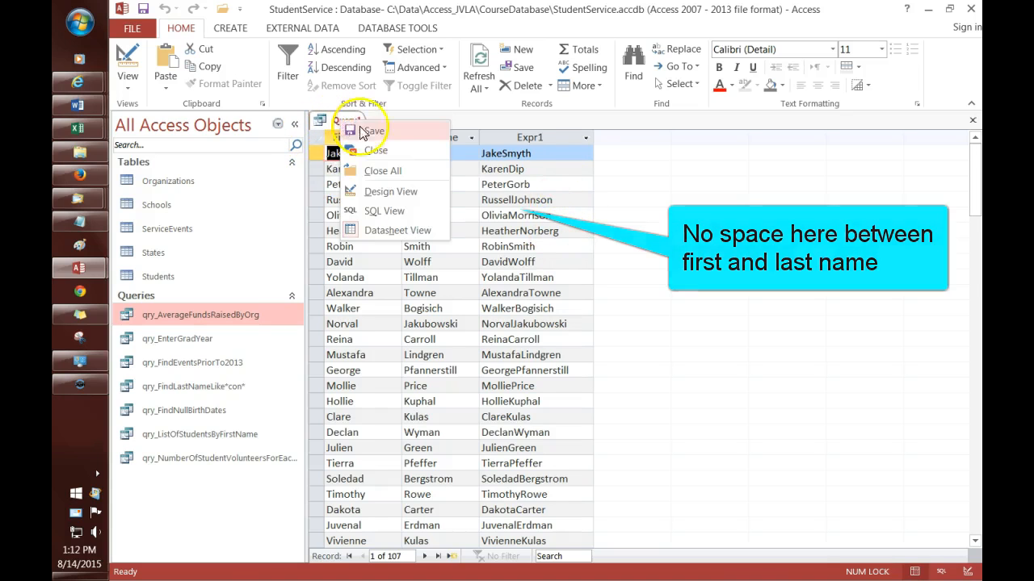
left_click(395, 195)
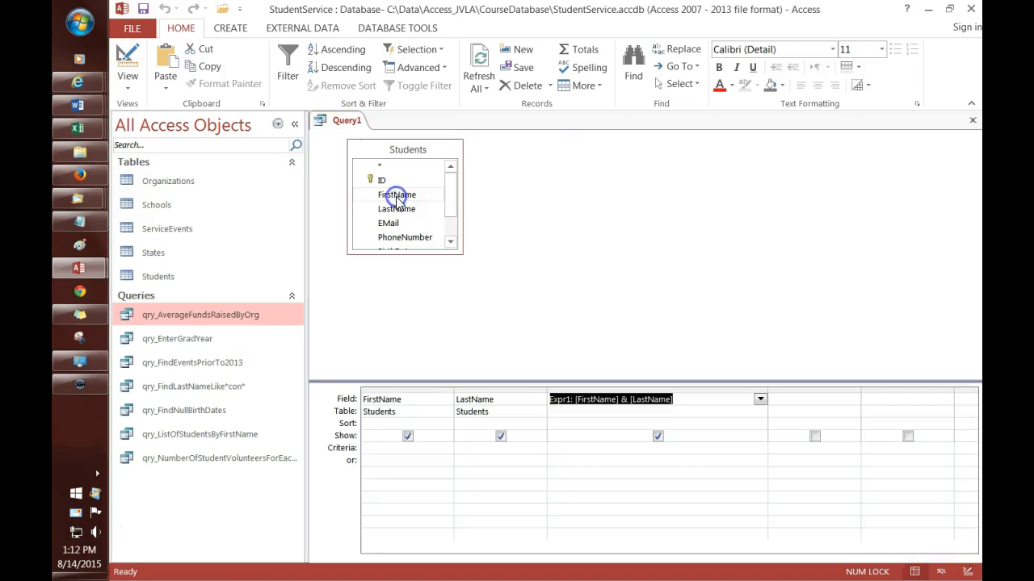
Insert " " & before [LastName] in the third column's expression to separate the two names with a space
left_click(627, 400)
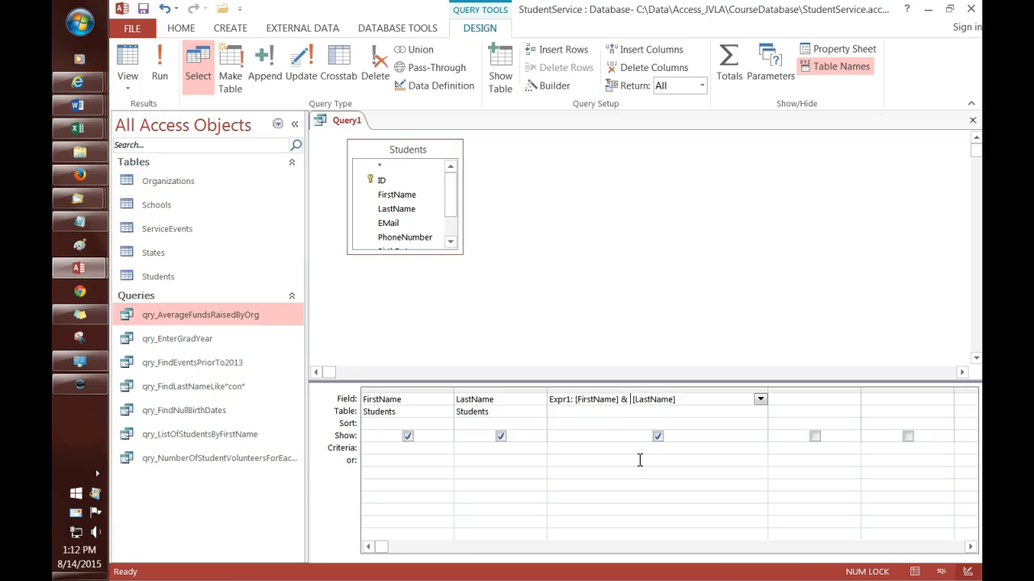
type("\" \" &")
key("F2")
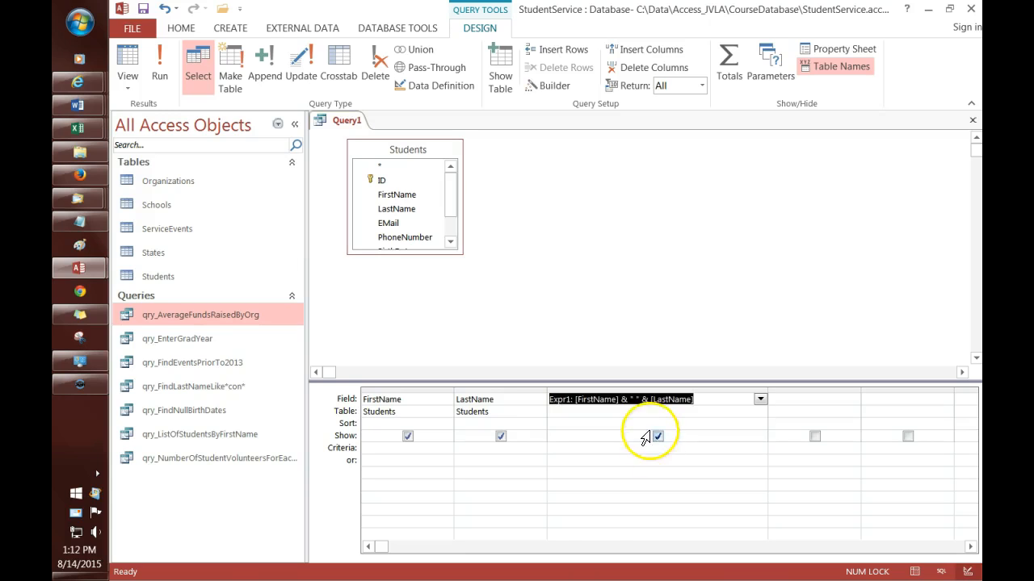
Rename the calculated field in the third column as FullName
left_click(636, 401)
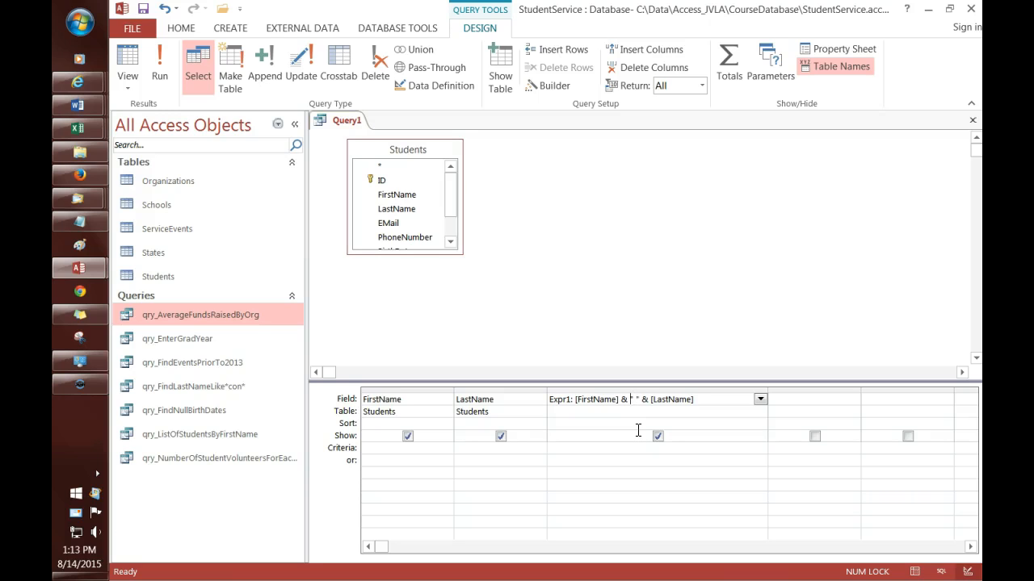
double_click(560, 400)
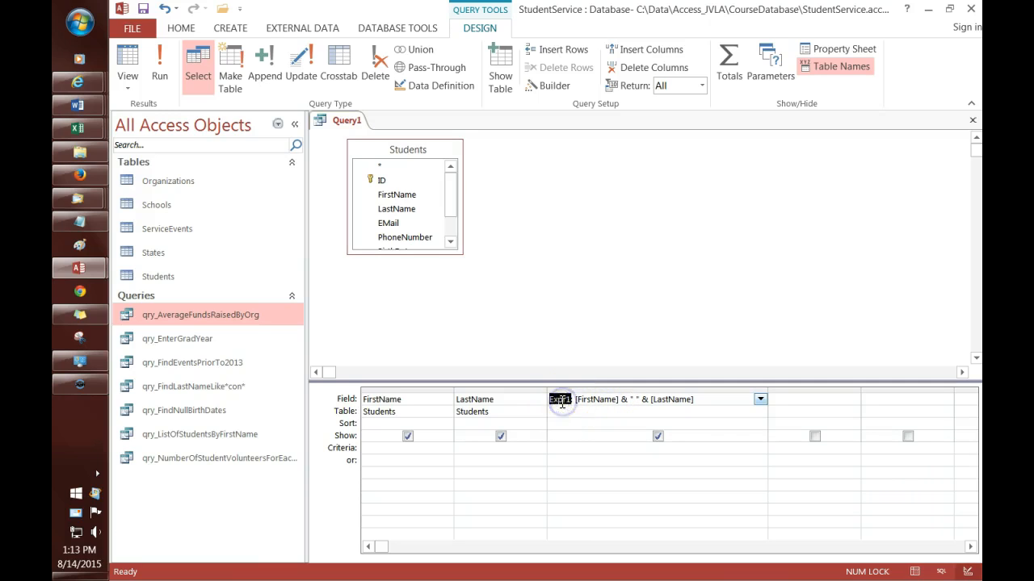
type("Full")
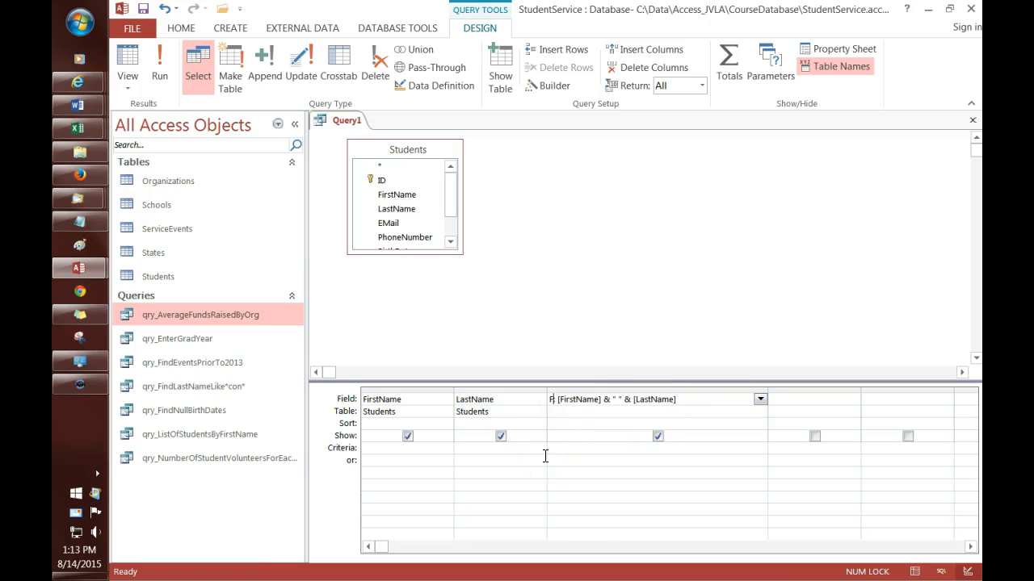
type("Name:")
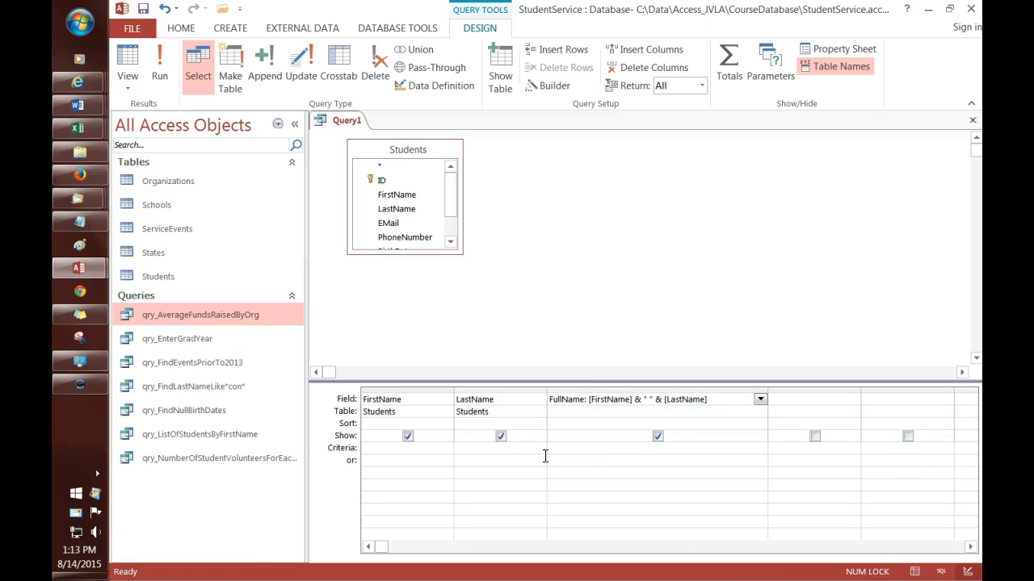
key("Return")
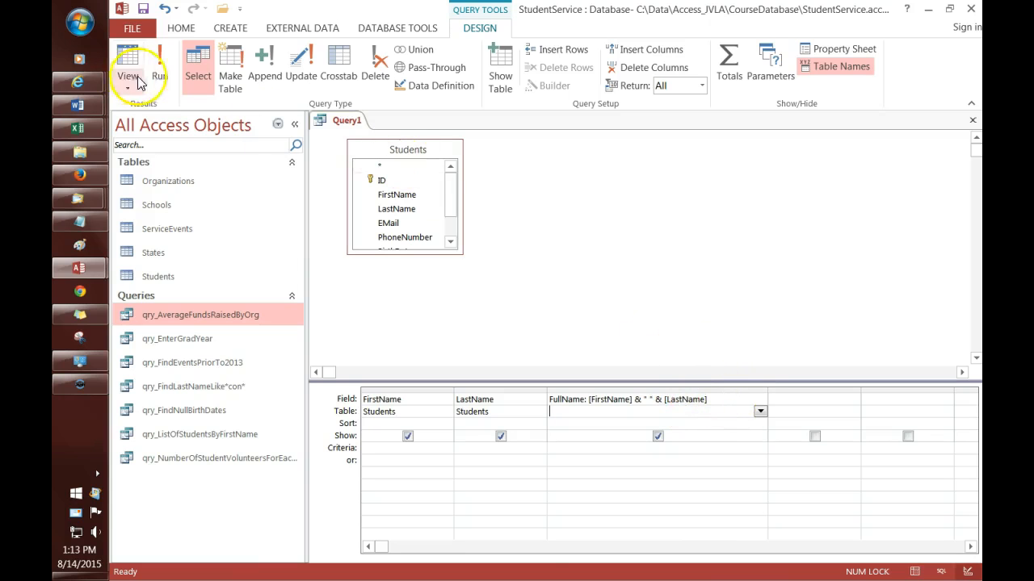
Run the query to check the FullName column with its separating space, and return to Design view
left_click(161, 79)
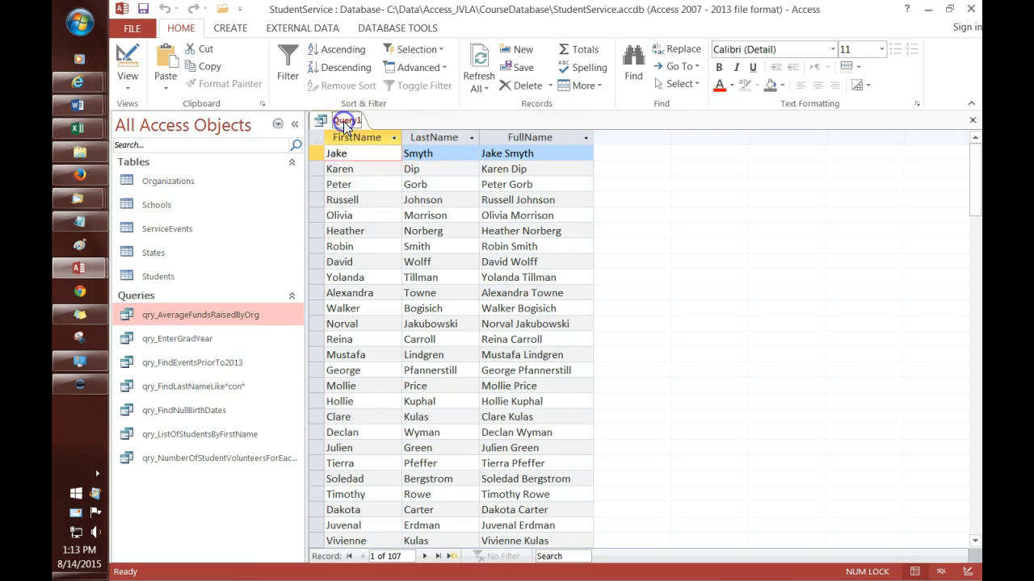
right_click(345, 121)
left_click(395, 156)
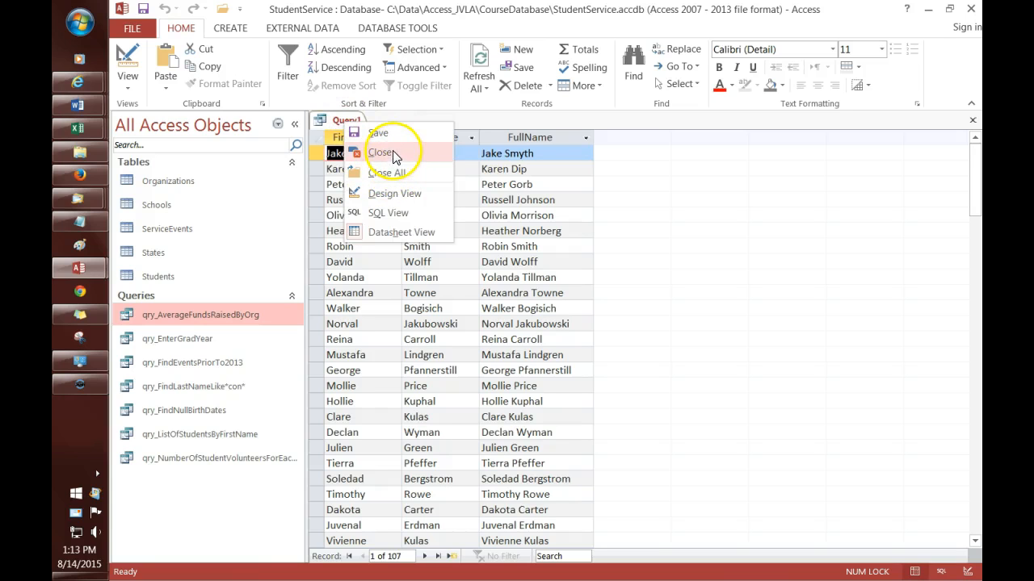
left_click(396, 196)
Change the last-name reference in the FullName expression to [Lastname], with a lowercase n
left_click(711, 409)
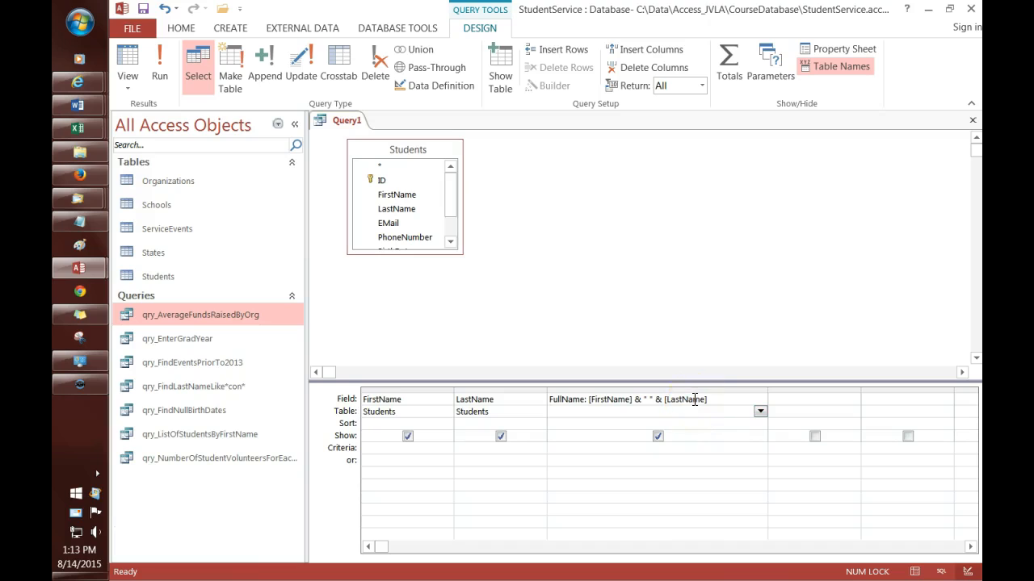
left_click(693, 399)
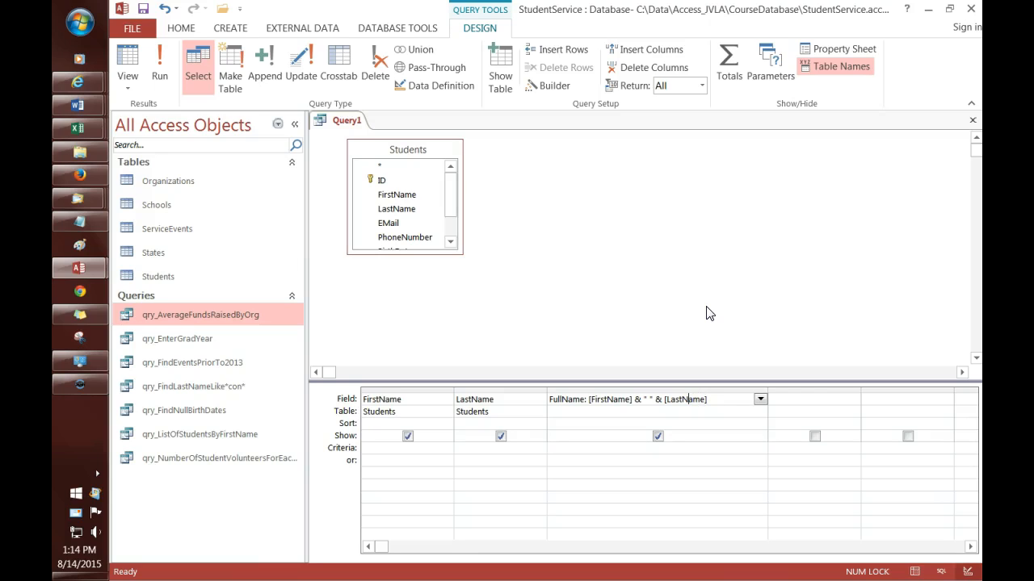
key("BackSpace")
type("n")
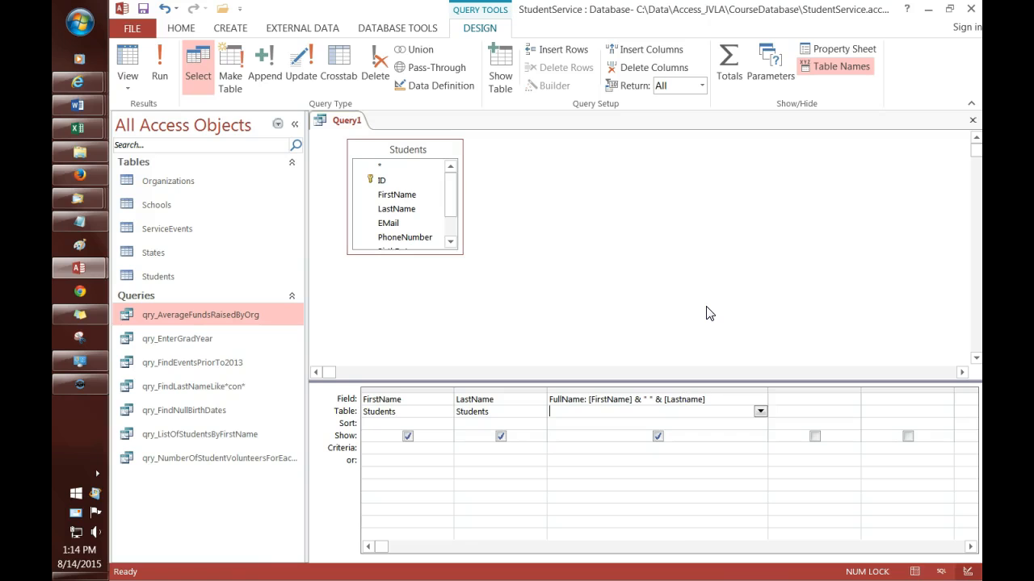
key("F2")
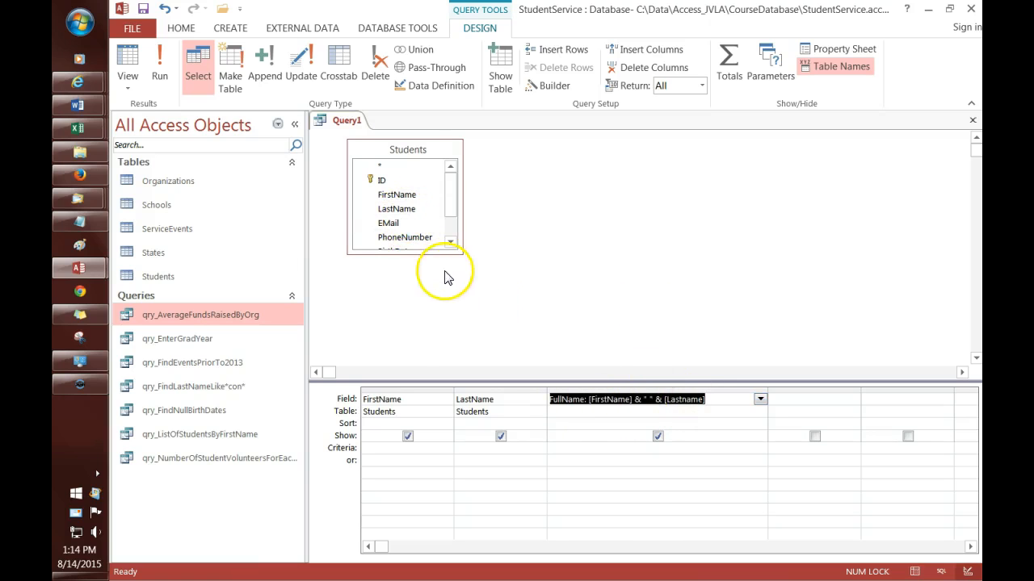
Run the query to test the lowercase field reference, and return to Design view
left_click(160, 71)
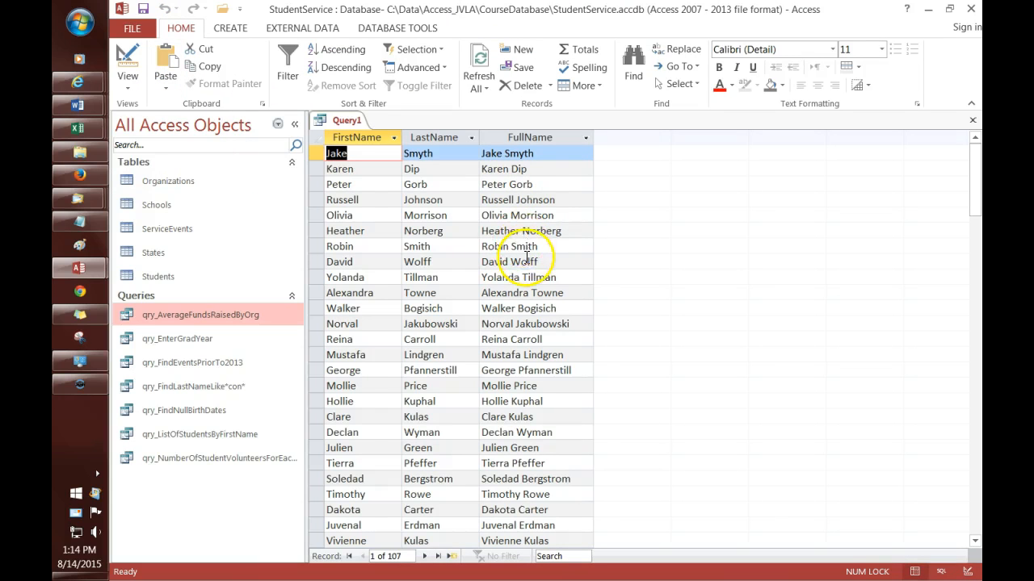
right_click(351, 121)
left_click(395, 189)
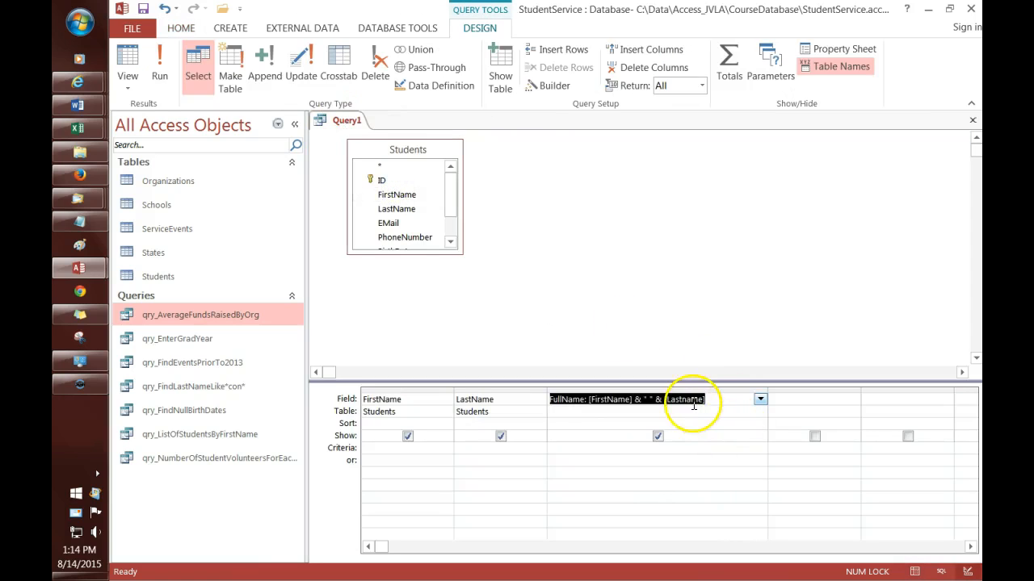
Misspell the last-name reference in the FullName expression as [Lastame] by removing its n
left_click(686, 400)
key("BackSpace")
key("F2")
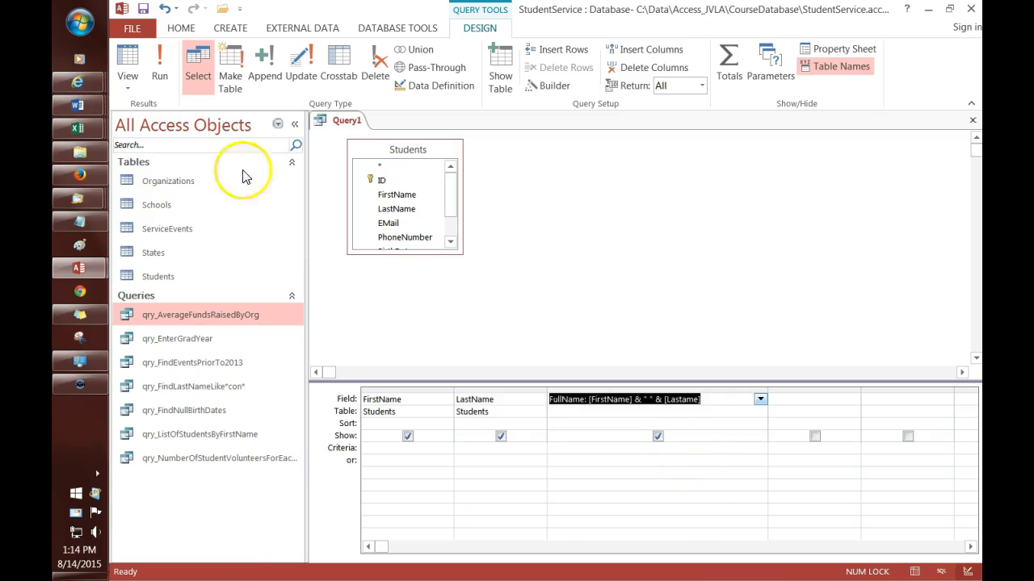
Test-run the query with the misspelled last-name reference, cancelling the parameter request, and correct the reference in FullName to [LastName]
left_click(159, 76)
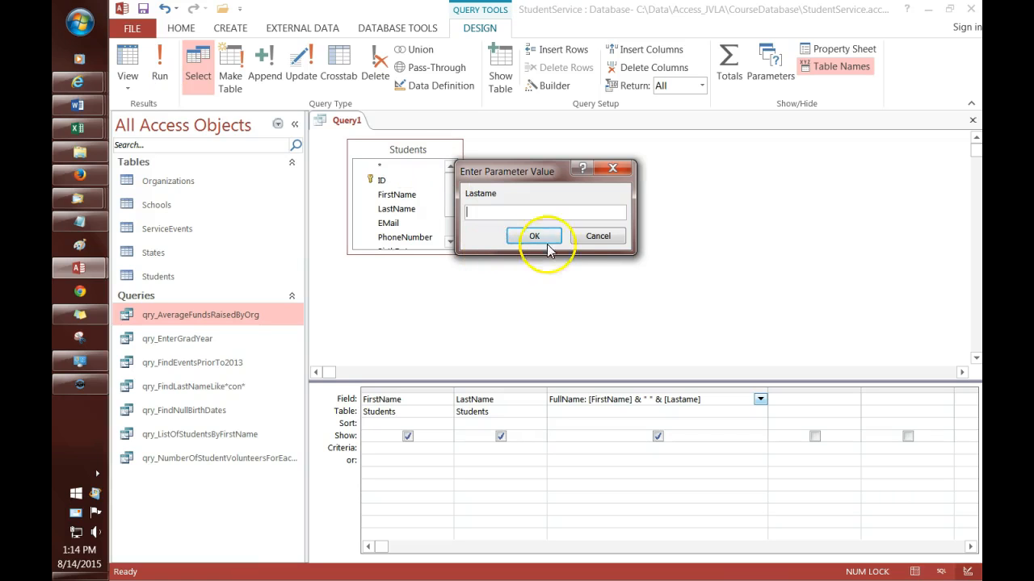
left_click(598, 236)
left_click(687, 406)
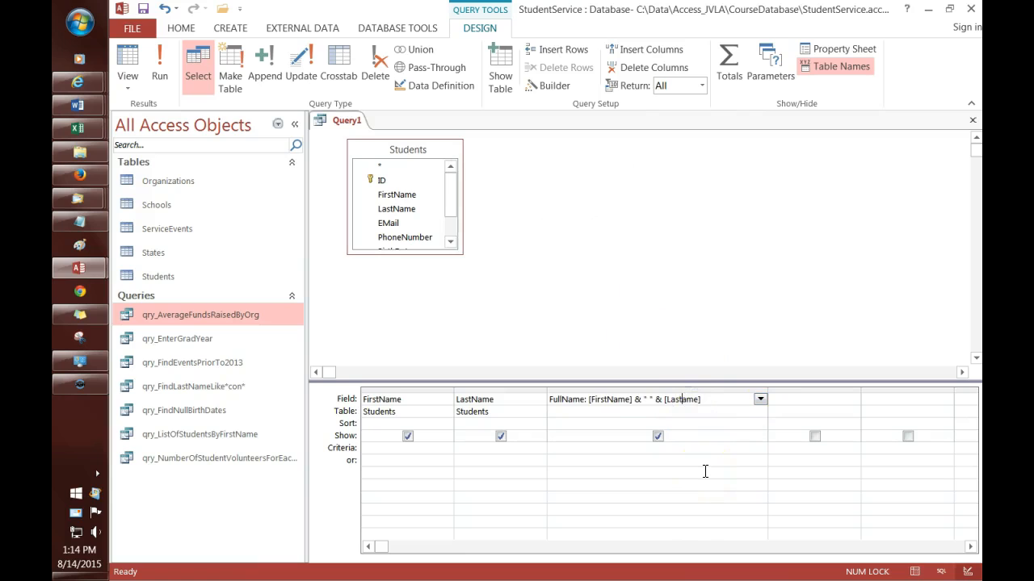
type("N")
key("Down")
key("Up")
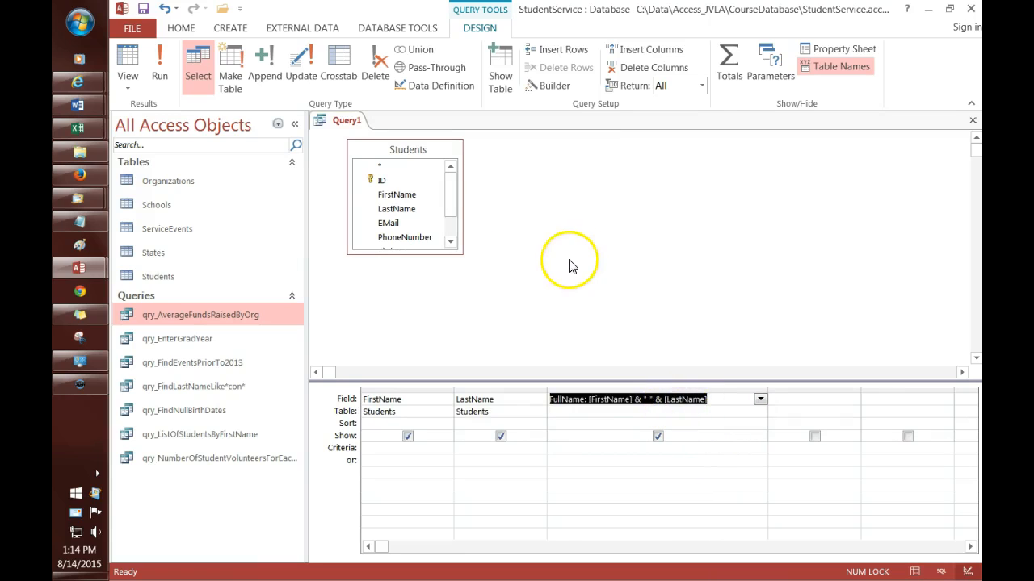
Run the query to check the FullName column with the corrected last-name reference, and return to Design view
left_click(159, 71)
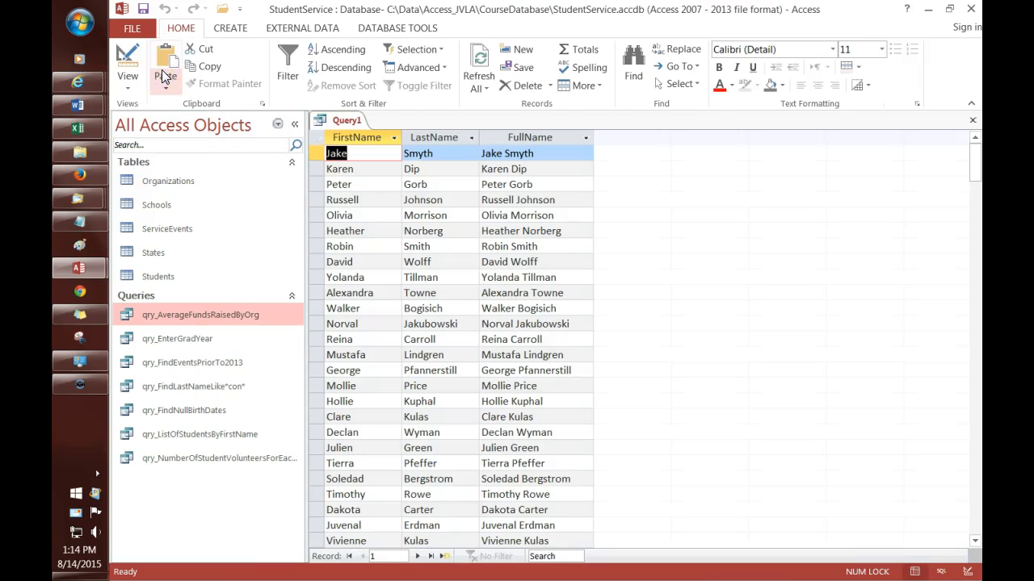
right_click(346, 121)
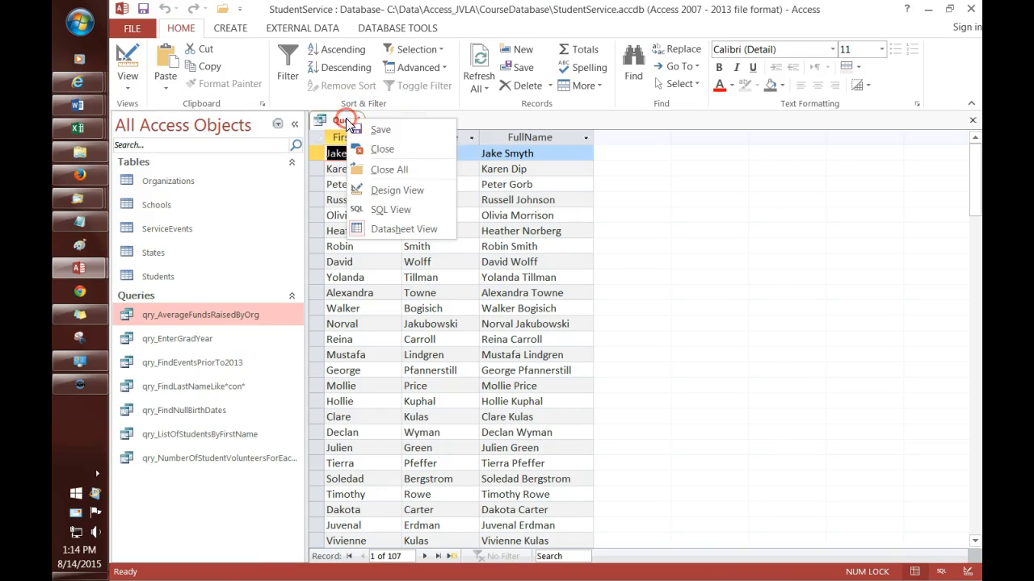
left_click(397, 190)
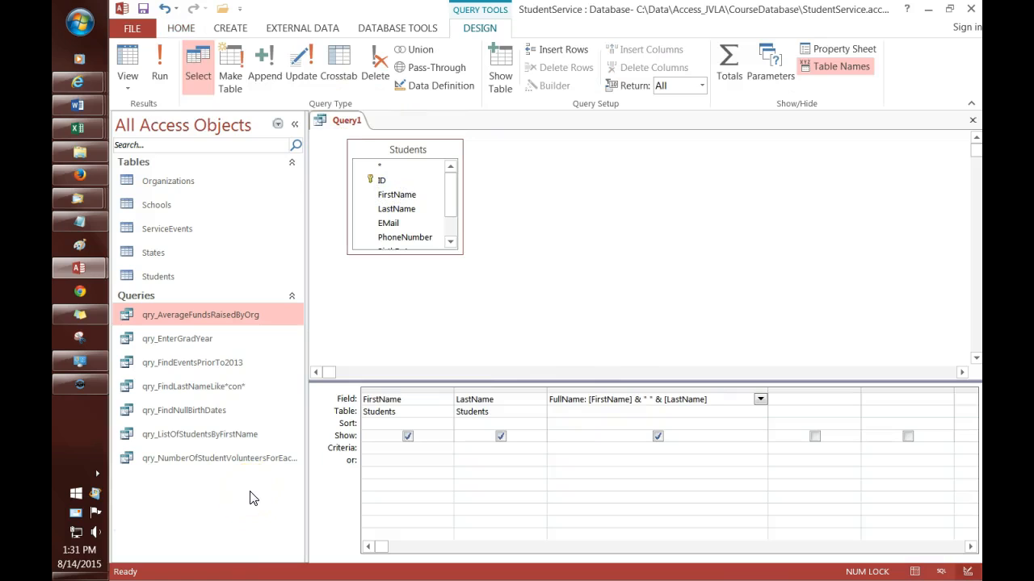
Insert "The full name is " & before [FirstName] in the FullName expression, and review the whole expression in the Expression Builder
left_click(611, 395)
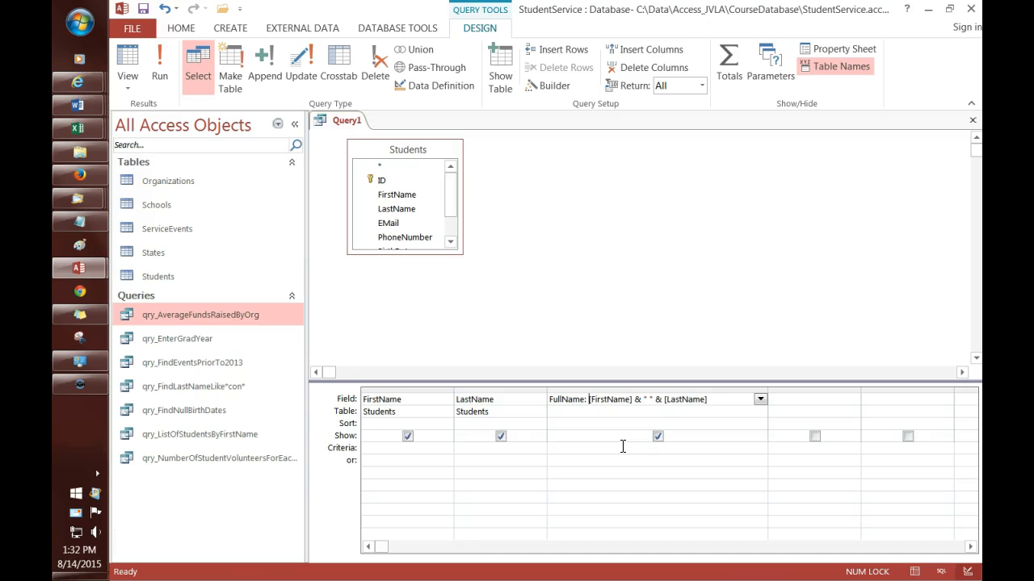
type("\"The full name is")
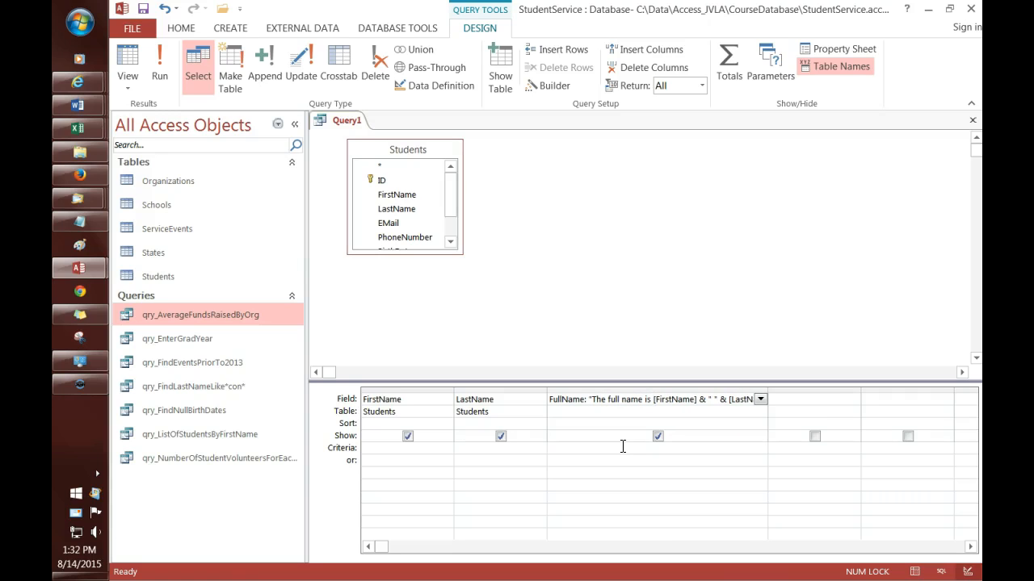
type(" \" ")
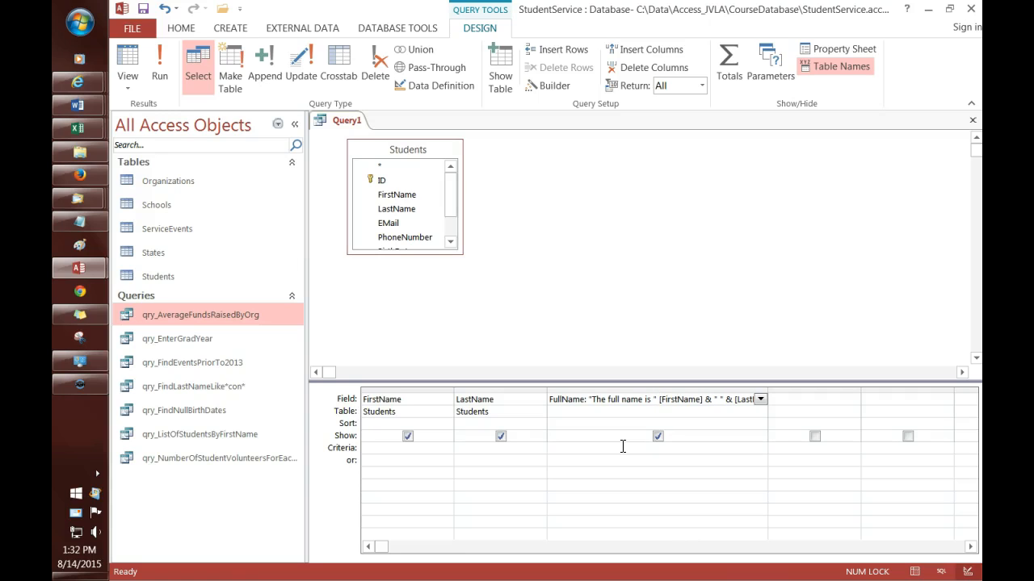
type("&")
key("Down")
key("Up")
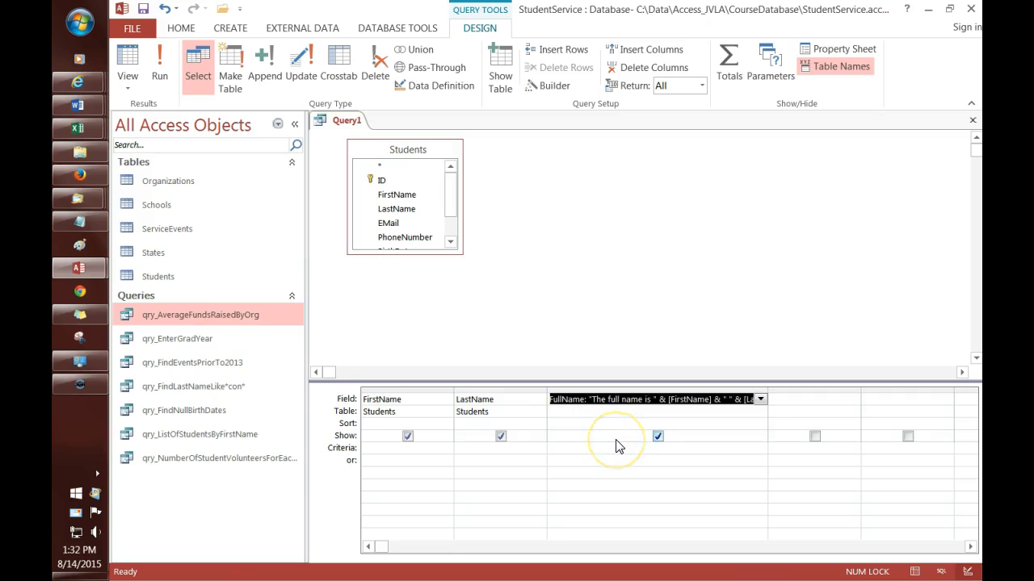
key("ctrl+F2")
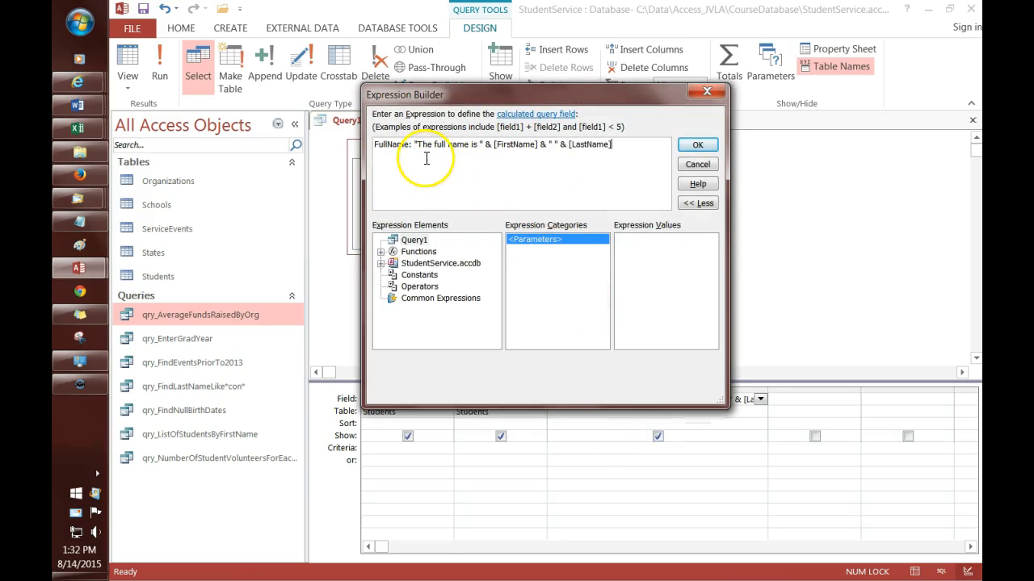
left_click(698, 144)
Run the query, widen the FullName column to read the text with the names, and return to Design view
left_click(160, 85)
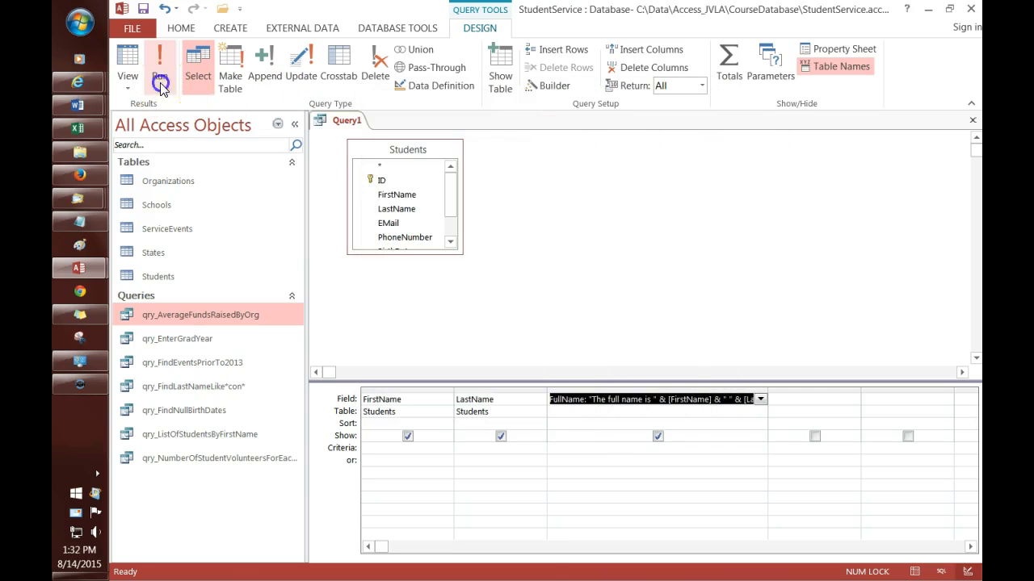
left_click_drag(593, 137, 709, 139)
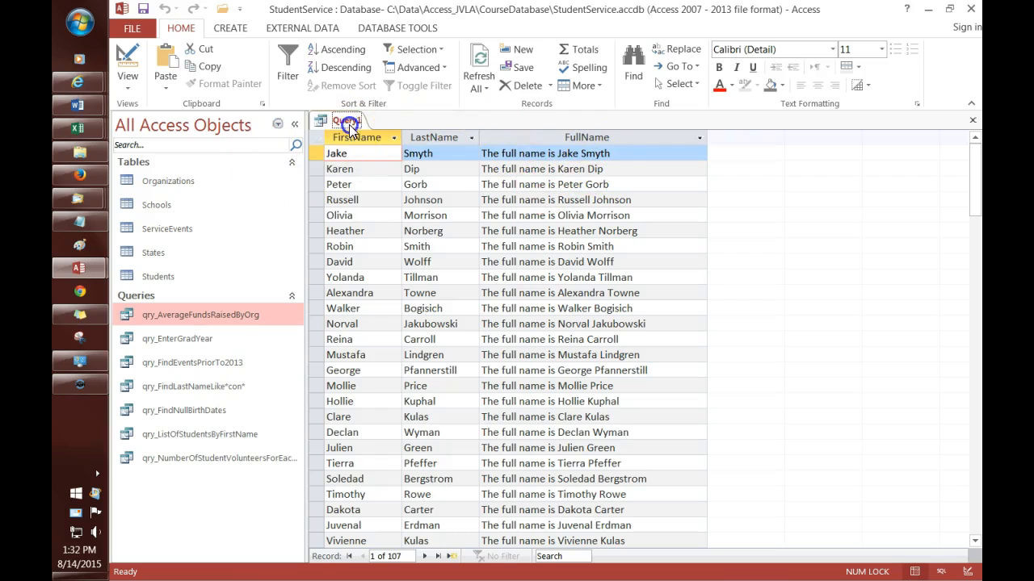
right_click(350, 124)
left_click(400, 196)
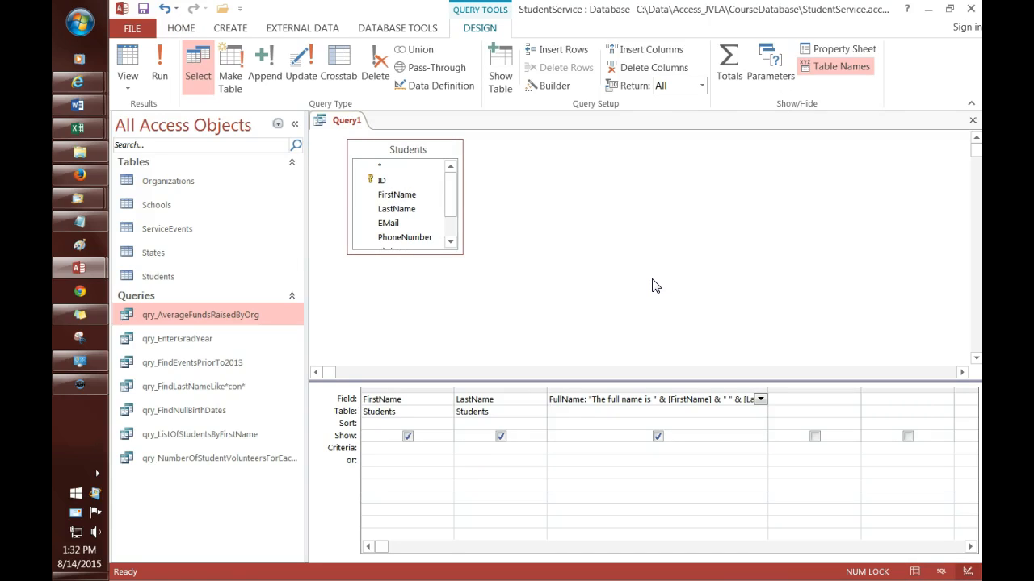
left_click(627, 277)
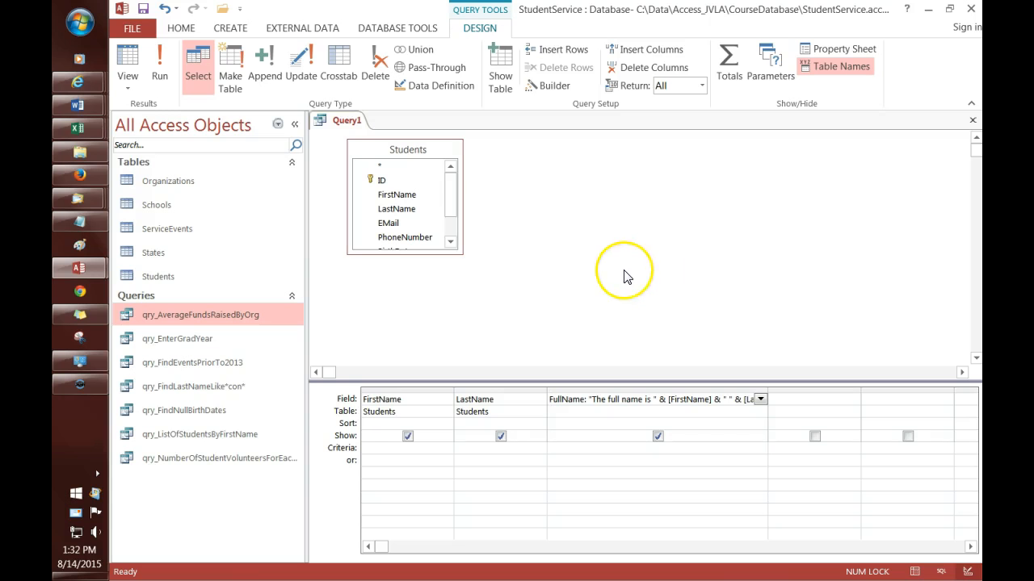